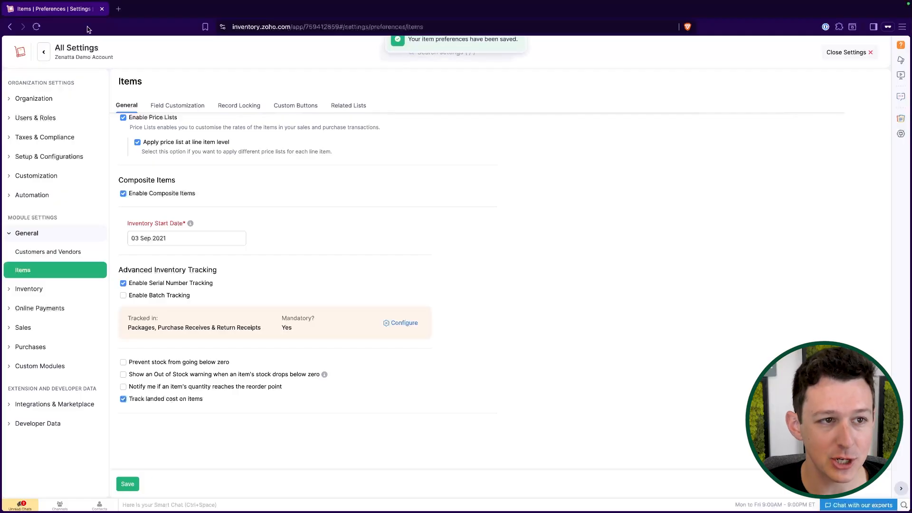
# Step: Start a new purchase order and choose ExampleVendor as its vendor
pyautogui.click(20, 52)
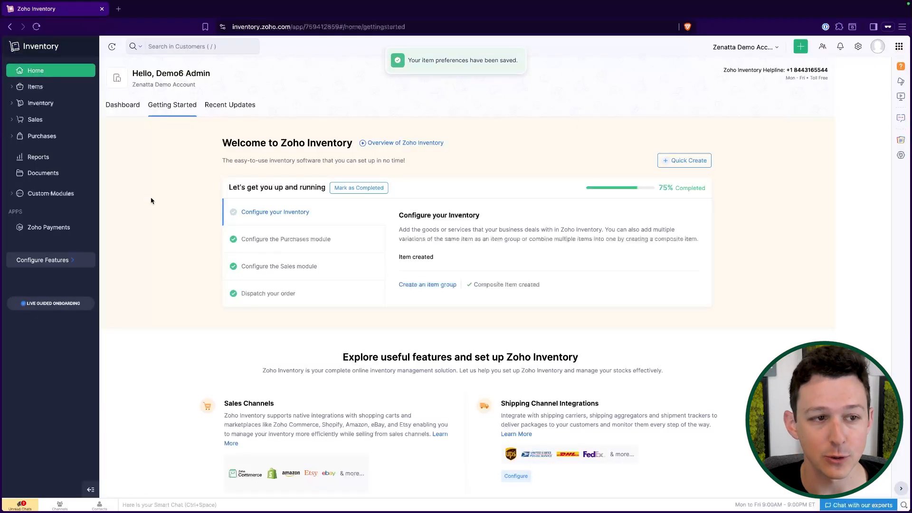
pyautogui.click(44, 125)
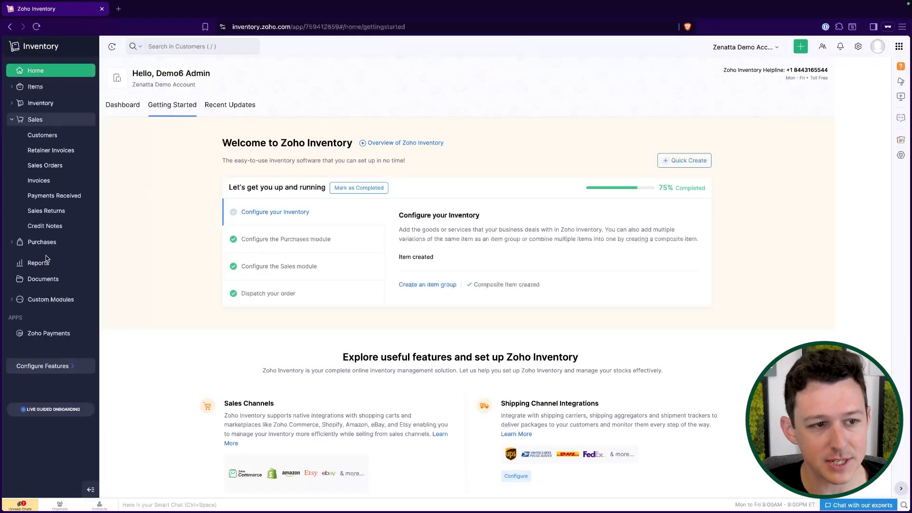
pyautogui.click(42, 242)
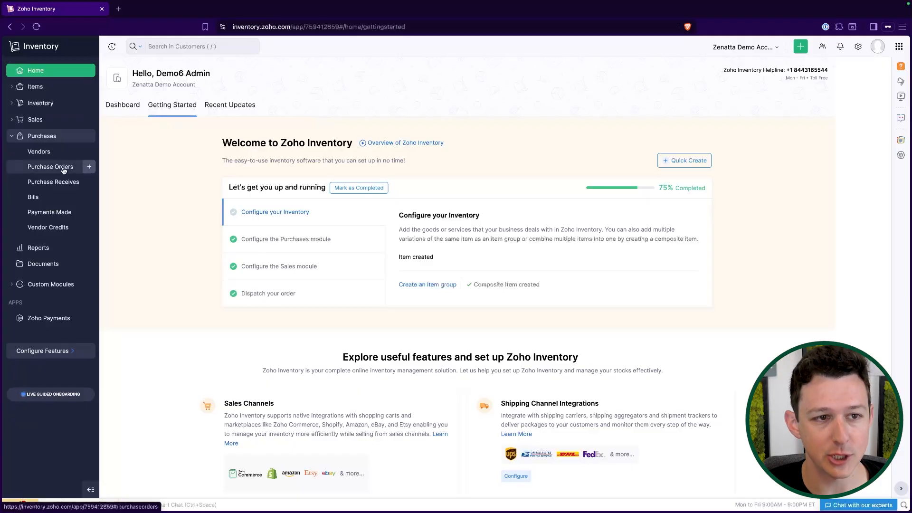
pyautogui.click(63, 168)
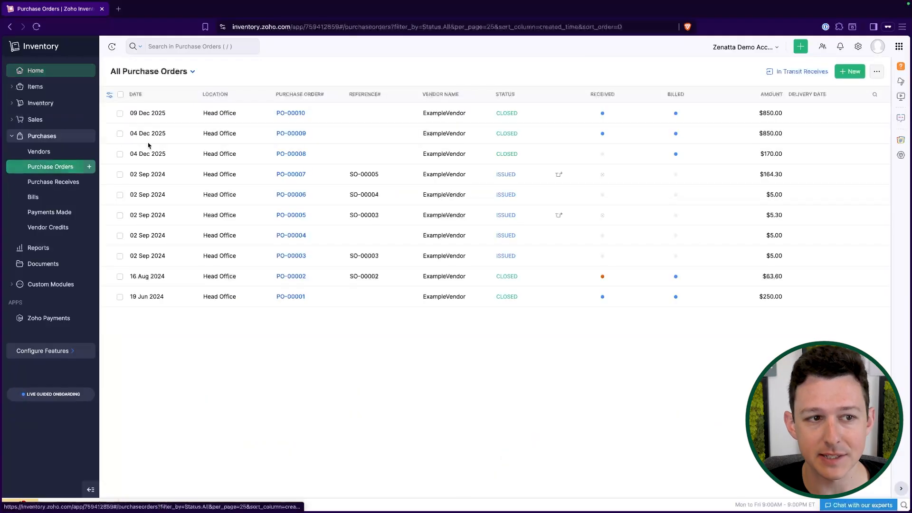
pyautogui.click(842, 77)
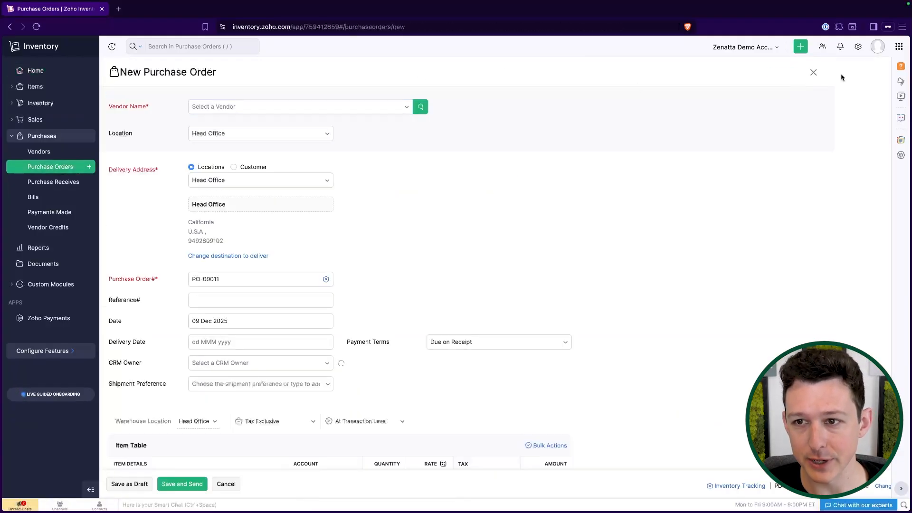
pyautogui.click(303, 109)
pyautogui.click(284, 149)
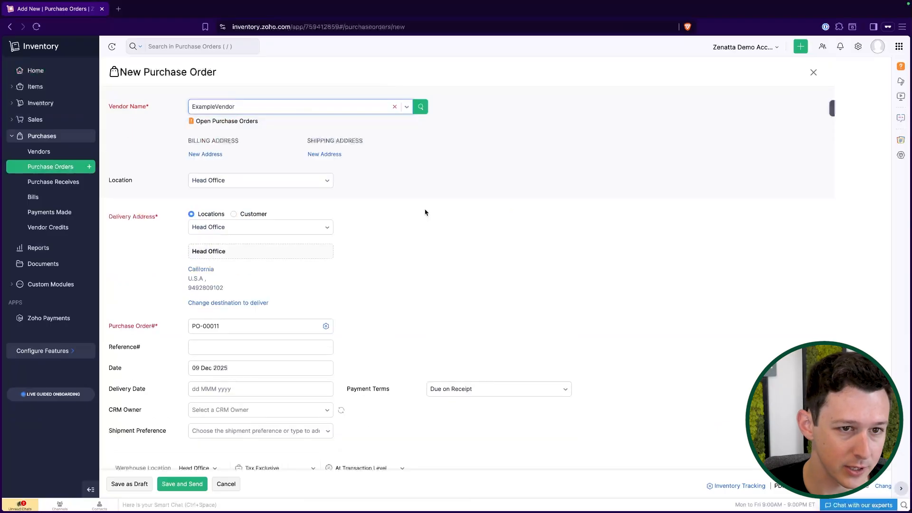
# Step: Add Assembled Product to the purchase order's item table with a quantity of 10
pyautogui.scroll(-5, 402, 281)
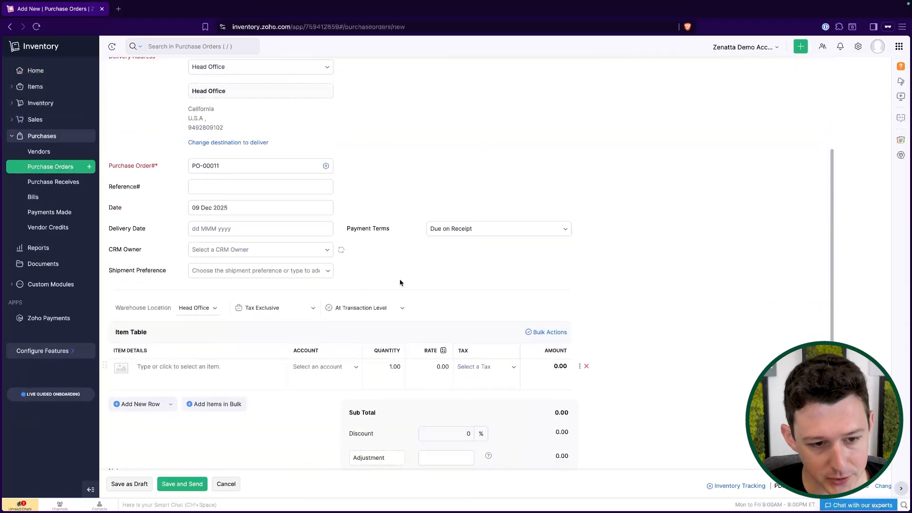
pyautogui.click(216, 299)
pyautogui.click(208, 325)
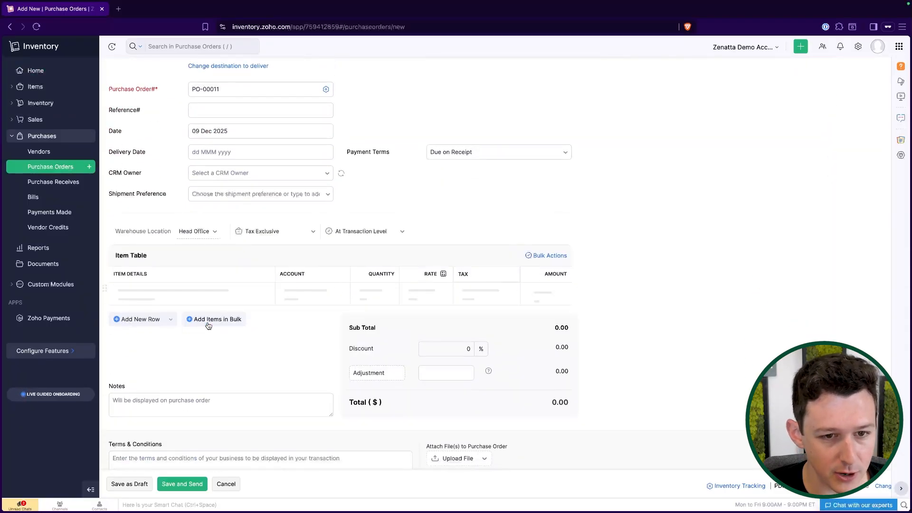
pyautogui.click(389, 289)
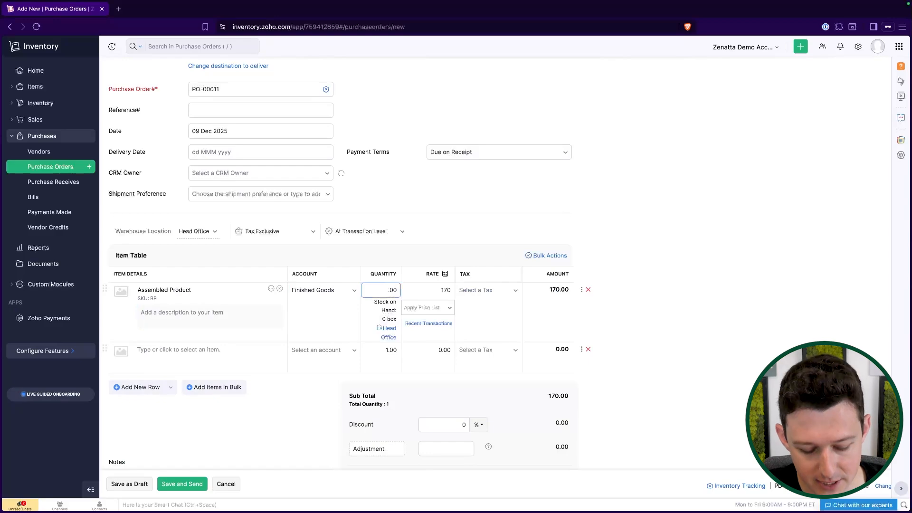
pyautogui.write('0')
pyautogui.click(838, 158)
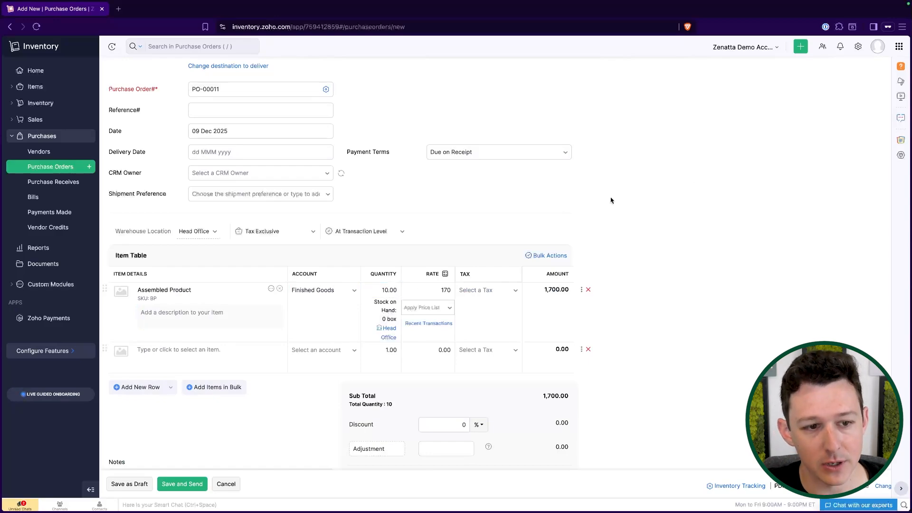
# Step: Remove the empty second row from the purchase order's item table
pyautogui.scroll(-1, 611, 200)
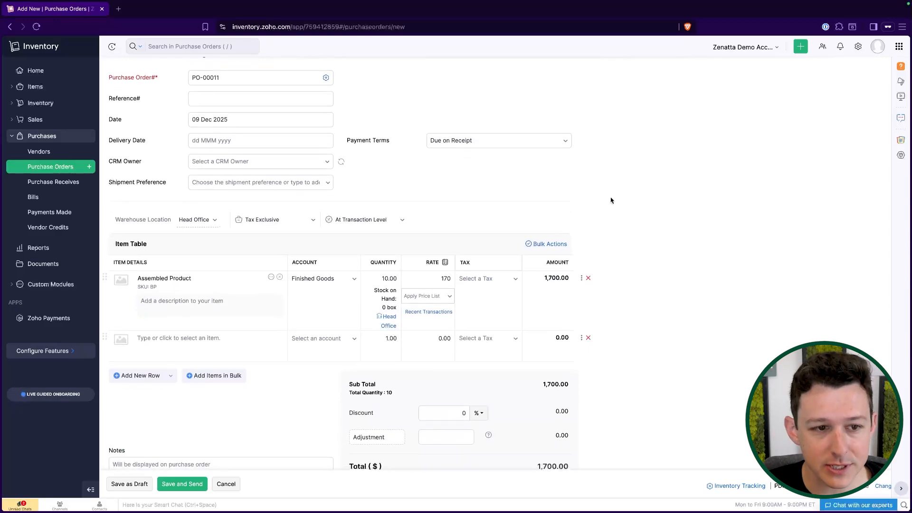
pyautogui.scroll(-5, 611, 200)
pyautogui.click(587, 227)
pyautogui.scroll(3, 505, 196)
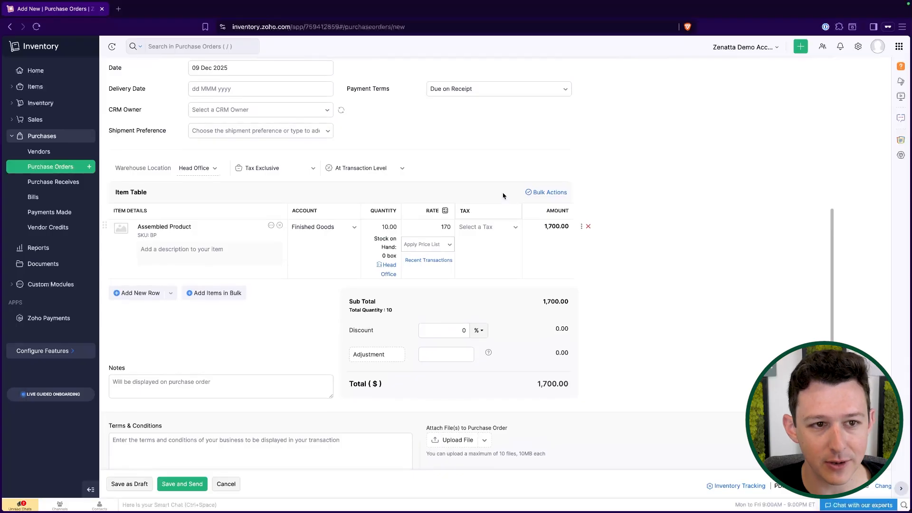
# Step: Save the purchase order as a draft and mark it as issued
pyautogui.scroll(8, 504, 196)
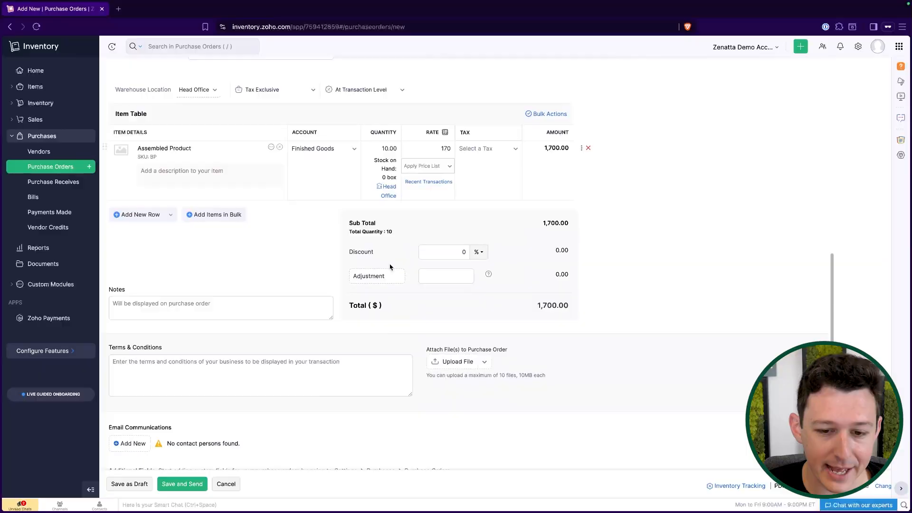
pyautogui.scroll(-1, 383, 285)
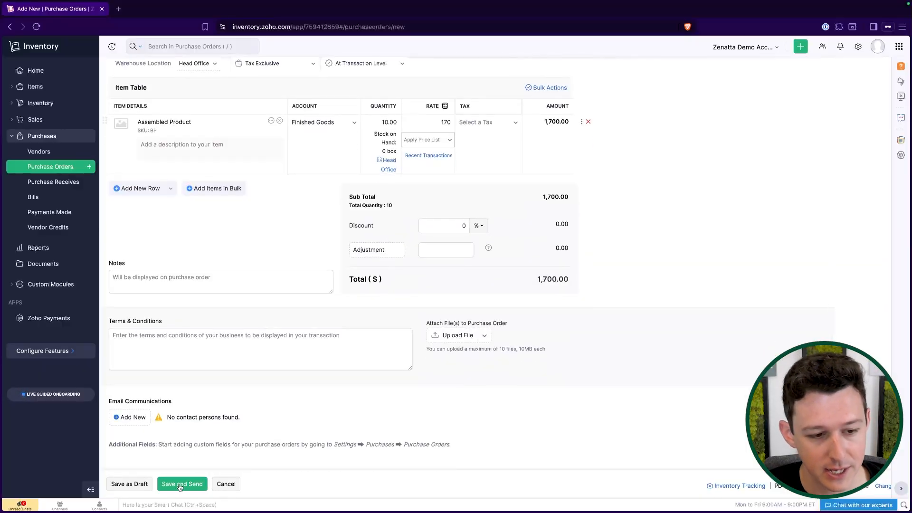
pyautogui.click(135, 485)
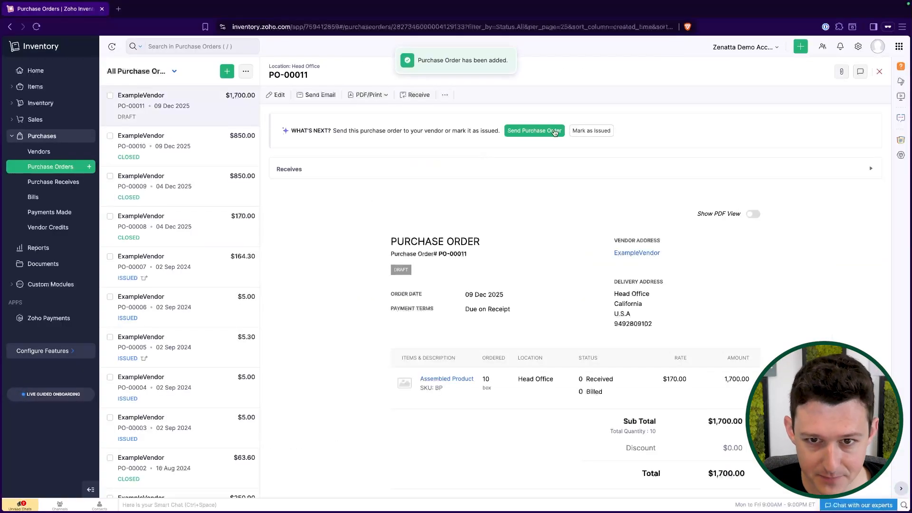
pyautogui.click(583, 131)
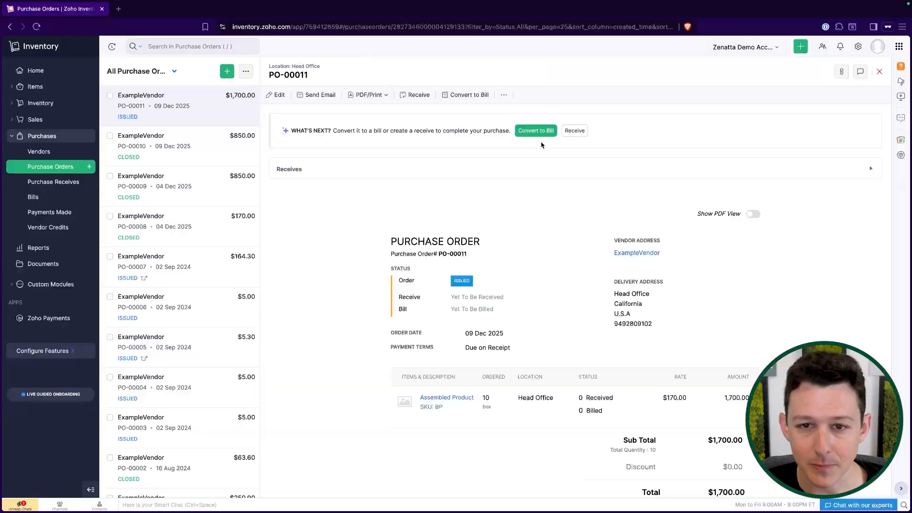
# Step: Convert the issued purchase order to a bill and review the new bill's item table
pyautogui.click(544, 132)
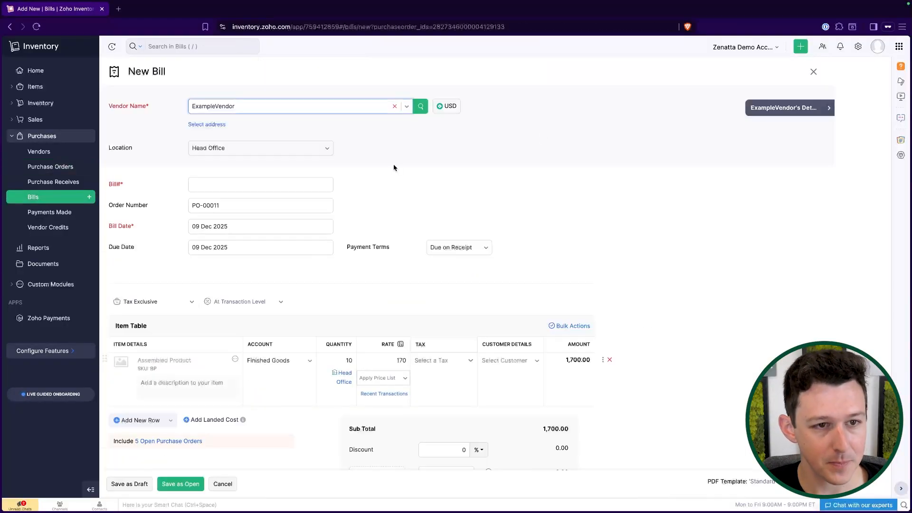
pyautogui.scroll(-1, 393, 167)
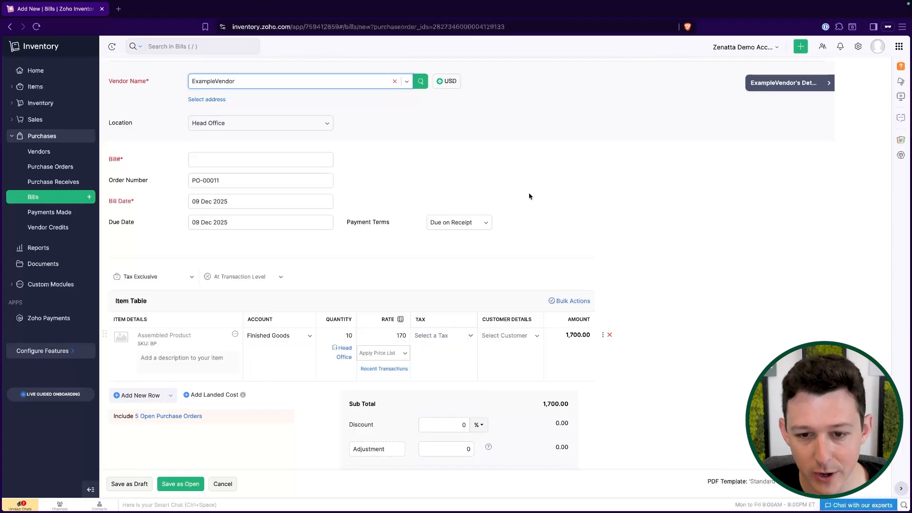
pyautogui.scroll(-3, 529, 197)
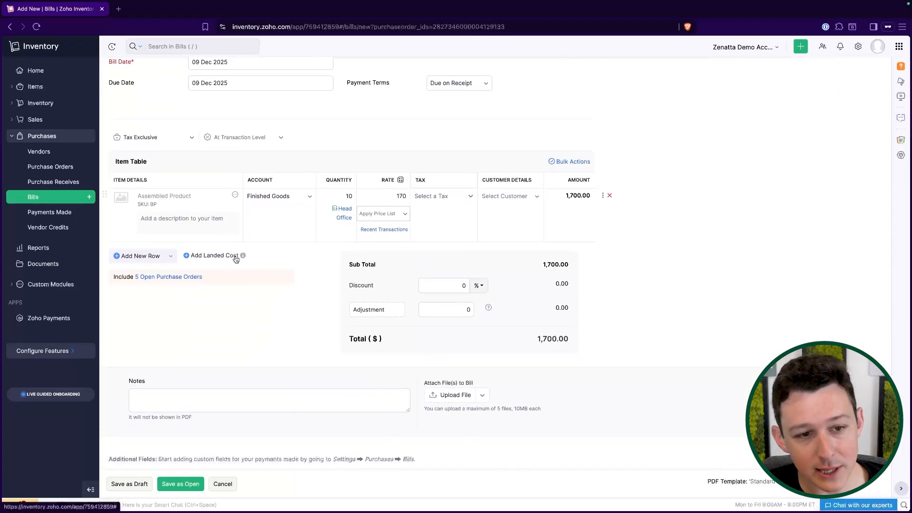
# Step: Add a landed cost row to the bill and open the choice of items for it
pyautogui.moveTo(237, 261)
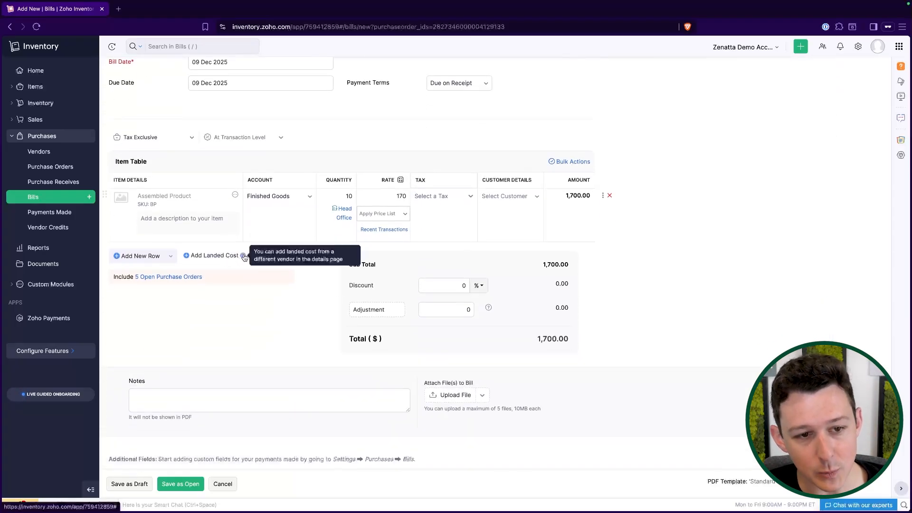
pyautogui.click(187, 257)
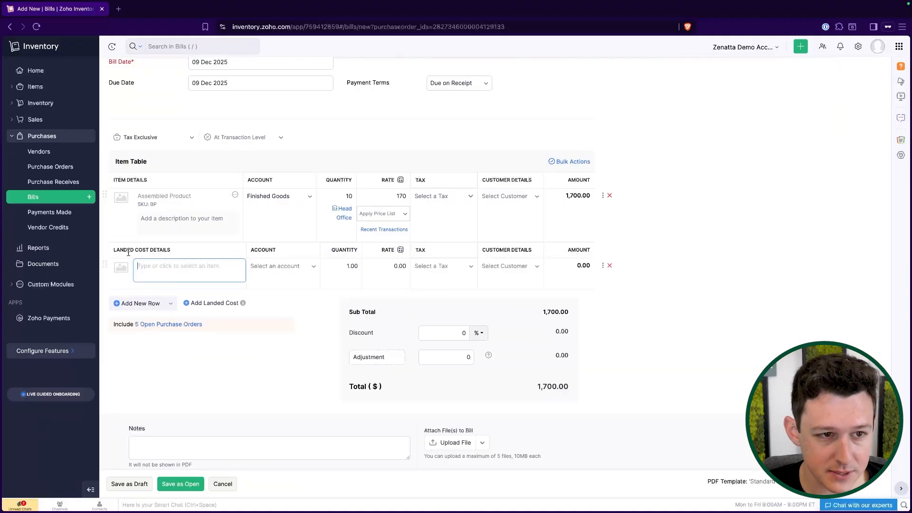
pyautogui.moveTo(114, 252); pyautogui.dragTo(177, 253)
pyautogui.moveTo(257, 249); pyautogui.dragTo(279, 250)
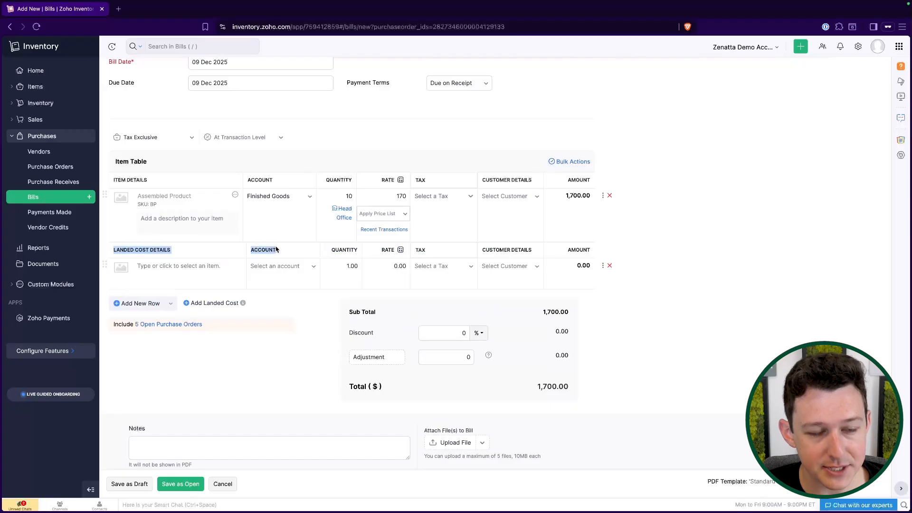
pyautogui.click(385, 124)
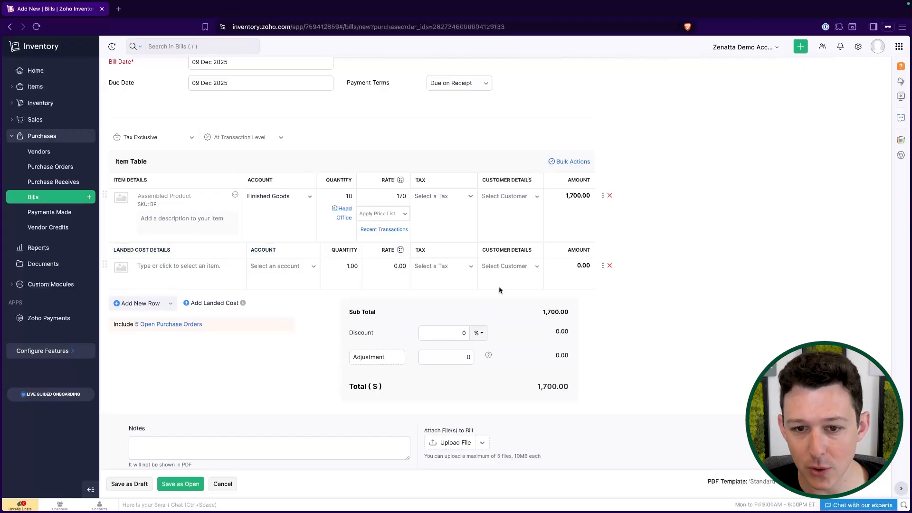
pyautogui.click(181, 268)
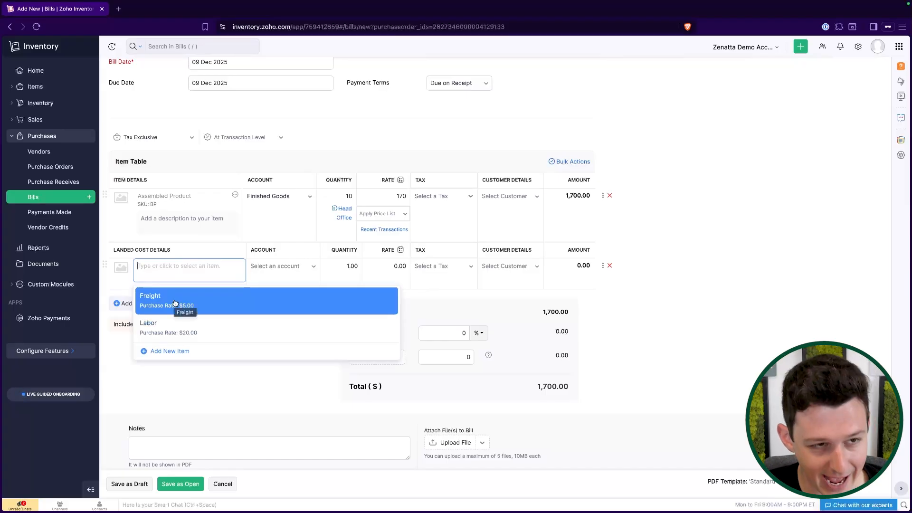
# Step: Load inventory.zoho.com in a new browser tab and open the Freight item's details
pyautogui.click(118, 9)
pyautogui.write('inv')
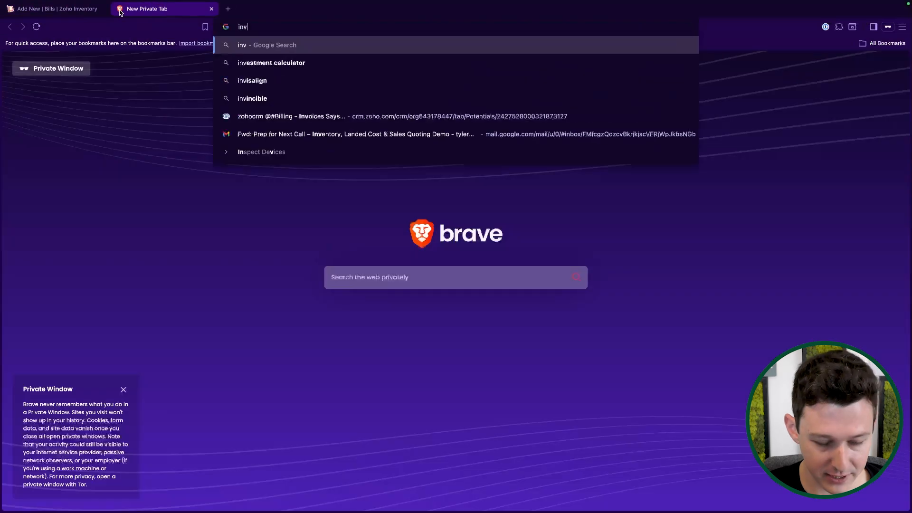
pyautogui.write('entory.zo')
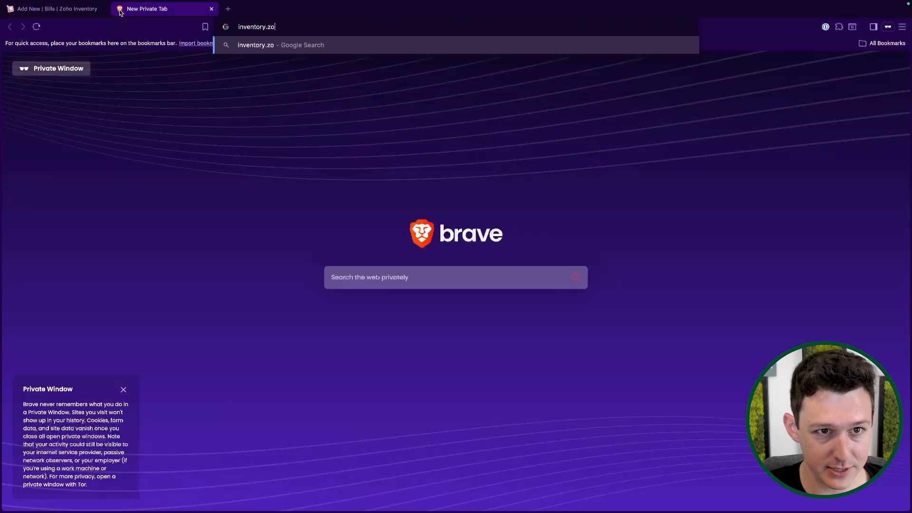
pyautogui.write('ho.com')
pyautogui.press('Return')
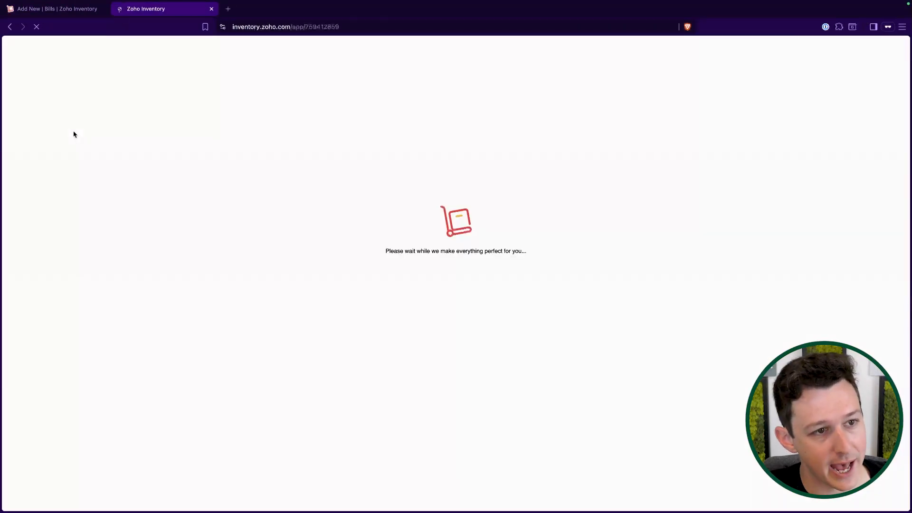
pyautogui.click(35, 86)
pyautogui.click(52, 102)
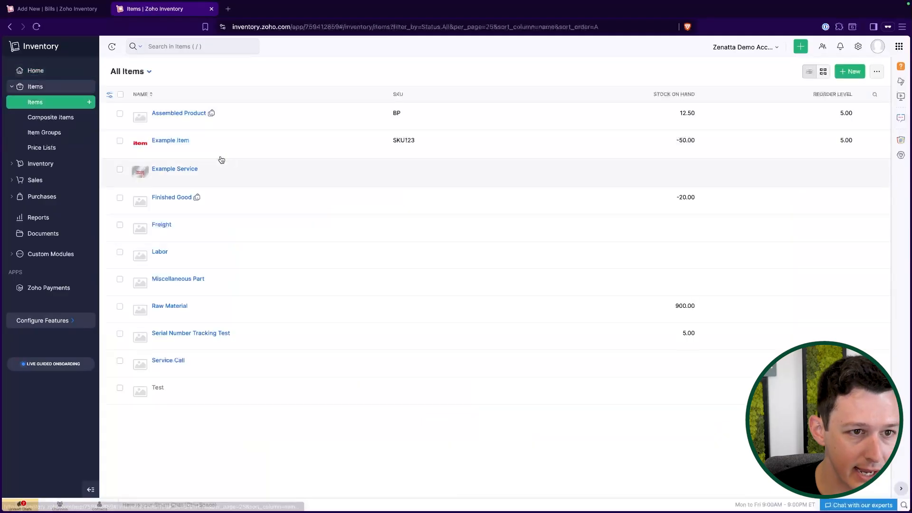
pyautogui.click(164, 225)
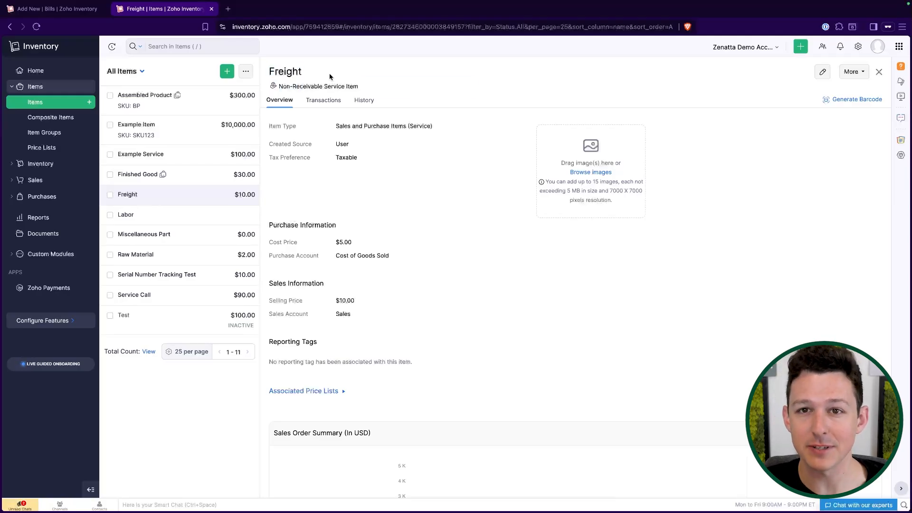
# Step: Try a cost price of 10 USD in the Freight item's edit form, and discard the changes
pyautogui.click(825, 72)
pyautogui.scroll(-3, 359, 286)
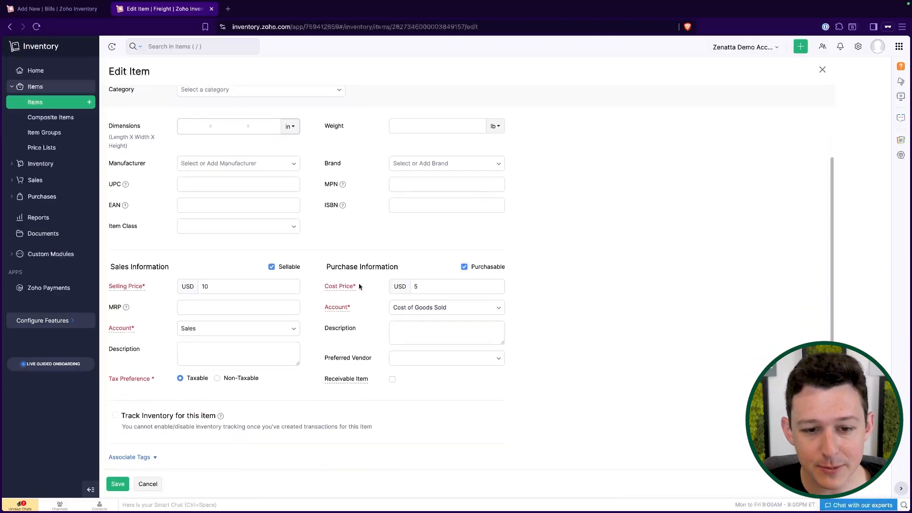
pyautogui.click(227, 332)
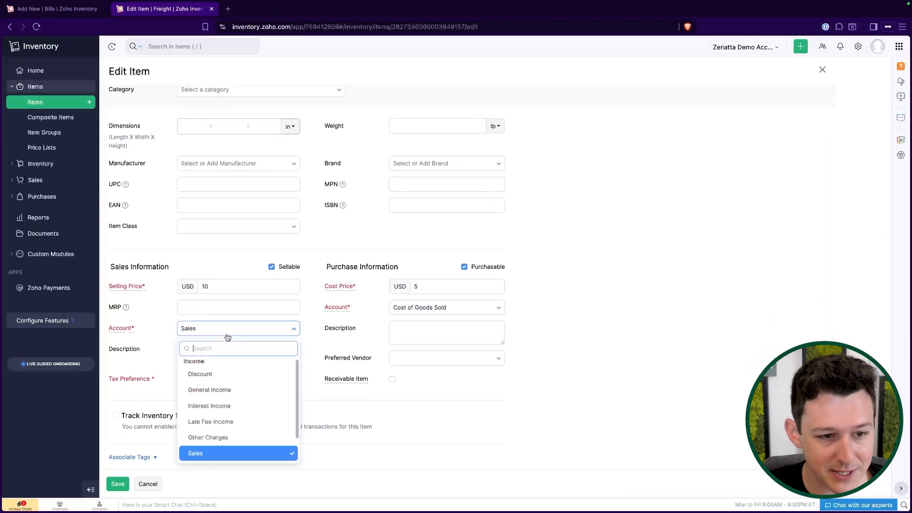
pyautogui.click(458, 307)
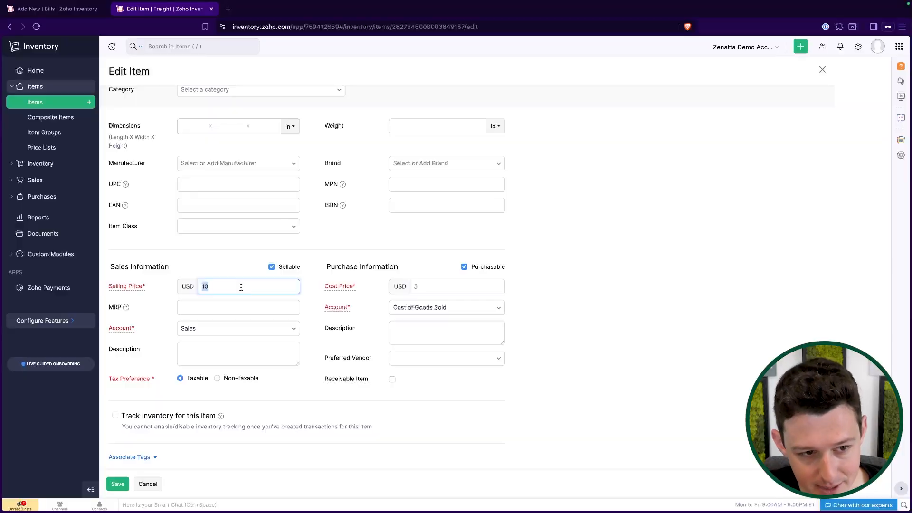
pyautogui.click(451, 290)
pyautogui.click(652, 332)
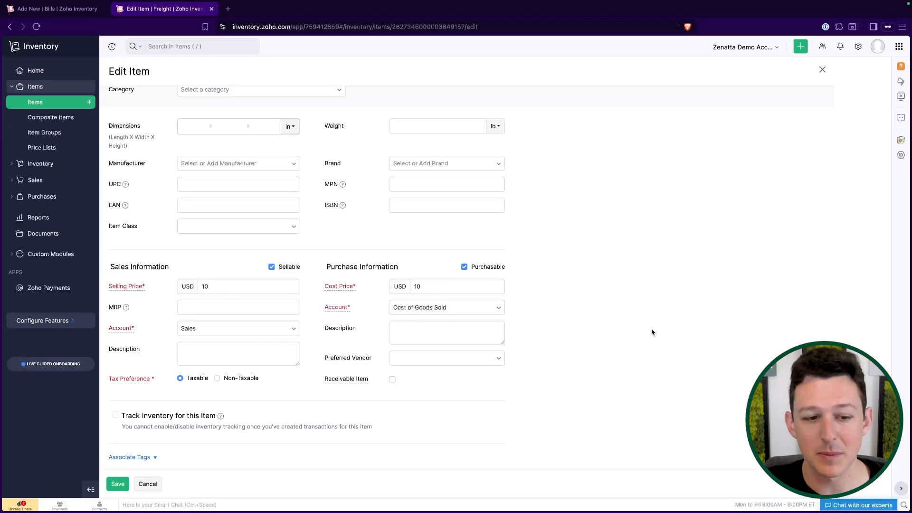
pyautogui.click(145, 483)
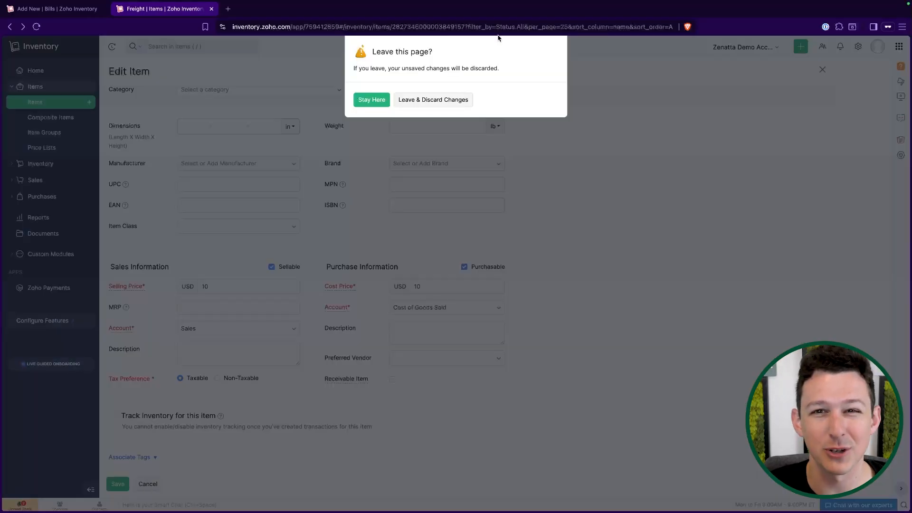
pyautogui.click(447, 100)
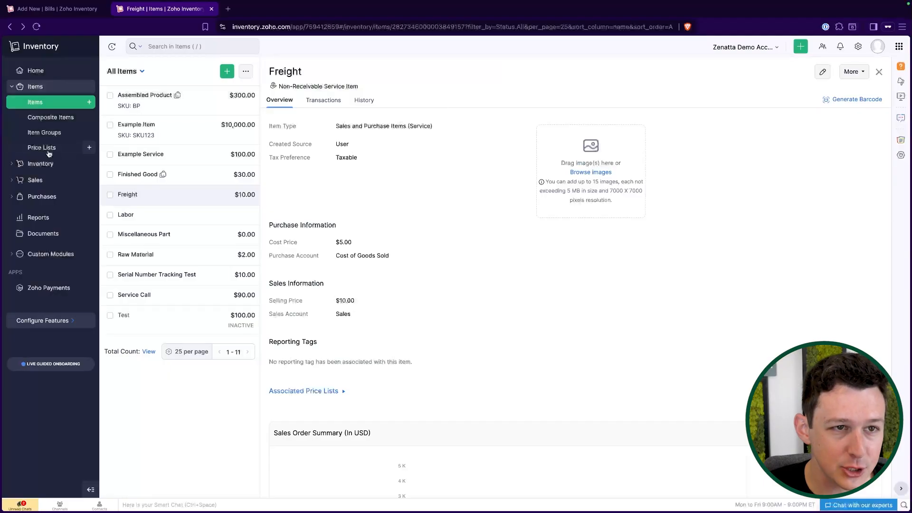
# Step: Close the Freight item's browser tab and add Freight as the bill's landed cost with a quantity of 5
pyautogui.click(57, 9)
pyautogui.click(211, 8)
pyautogui.click(181, 266)
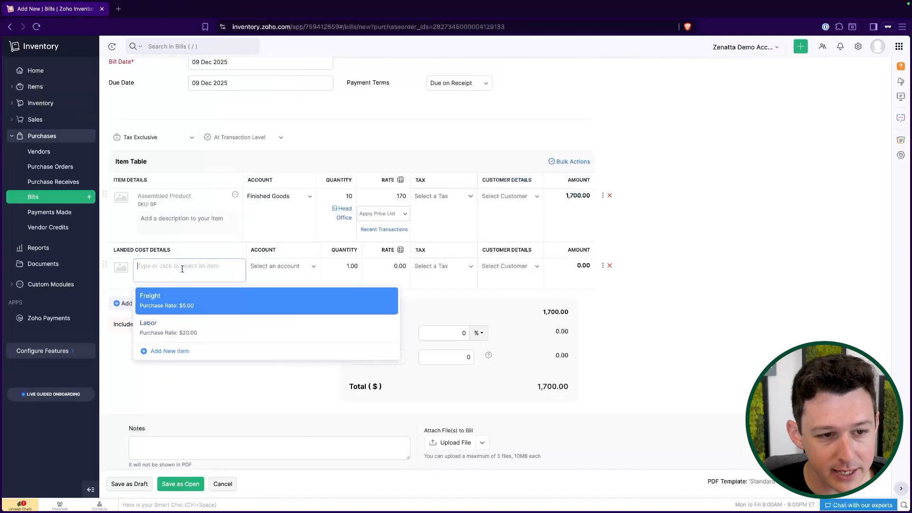
pyautogui.click(178, 297)
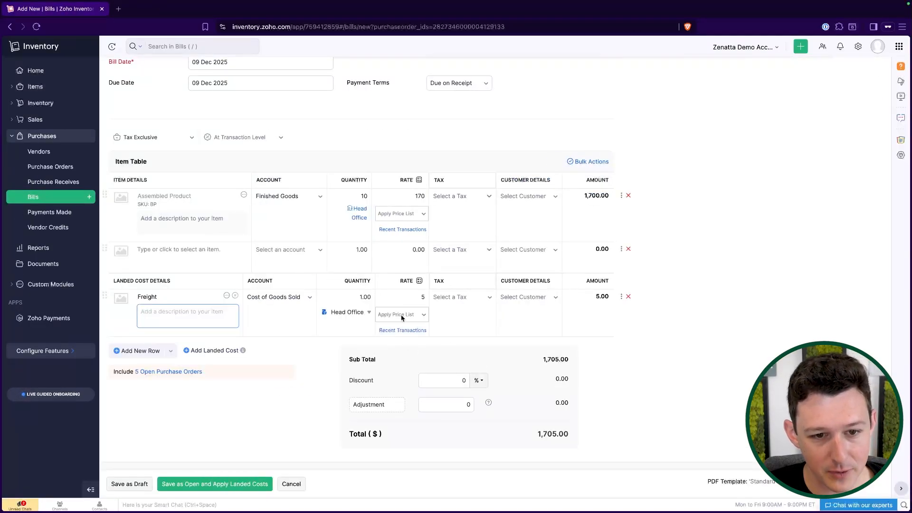
pyautogui.click(361, 297)
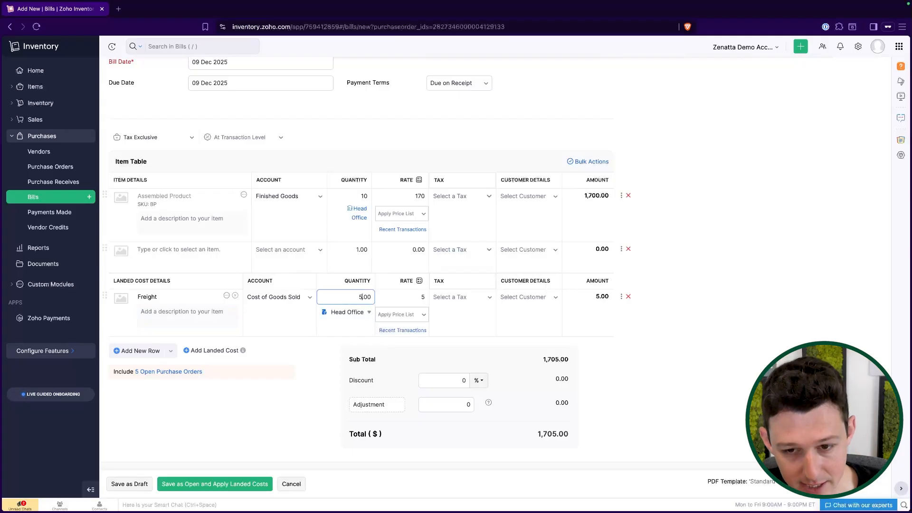
pyautogui.press('Tab')
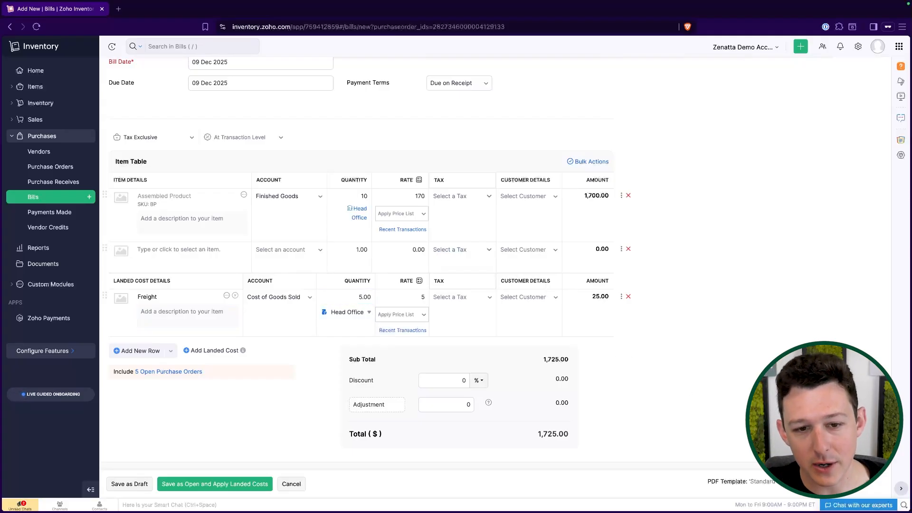
pyautogui.click(359, 296)
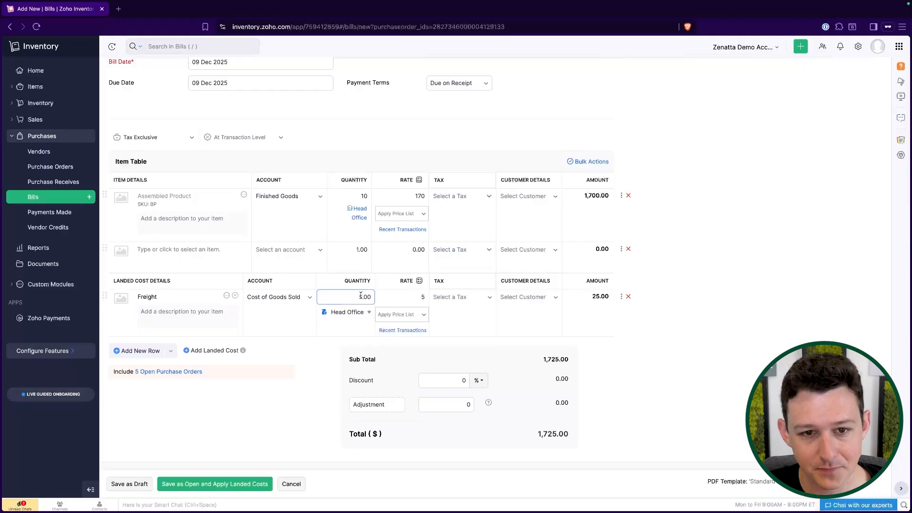
# Step: Add Labor as a second landed cost with a quantity of 10, and remove the empty row from the item table
pyautogui.scroll(-3, 361, 296)
pyautogui.click(214, 264)
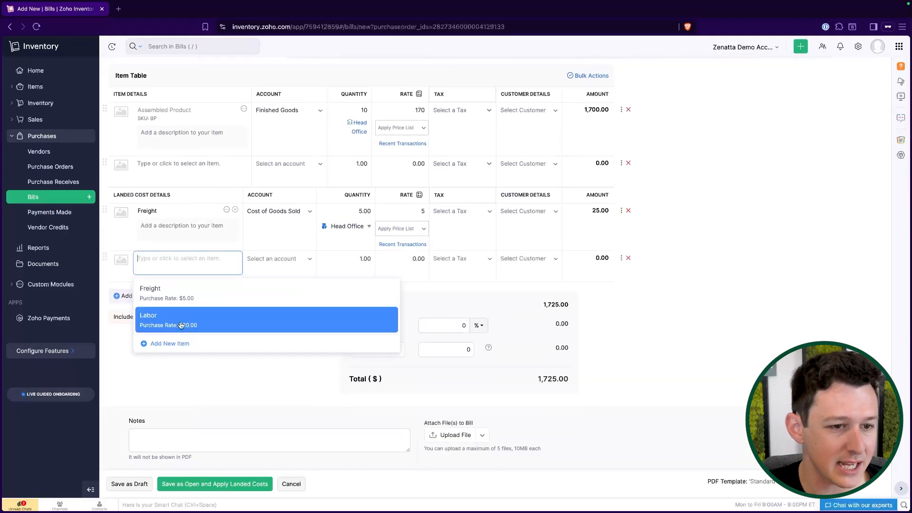
pyautogui.click(181, 321)
pyautogui.click(361, 259)
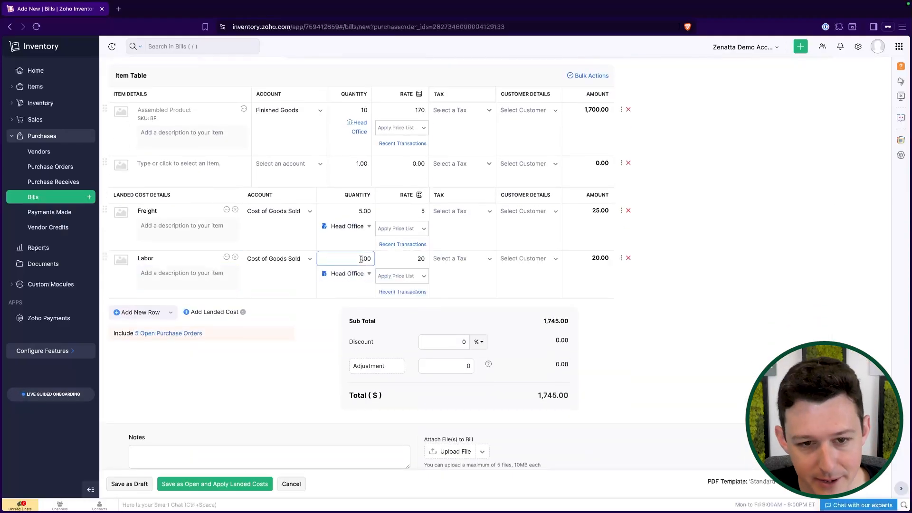
pyautogui.click(705, 388)
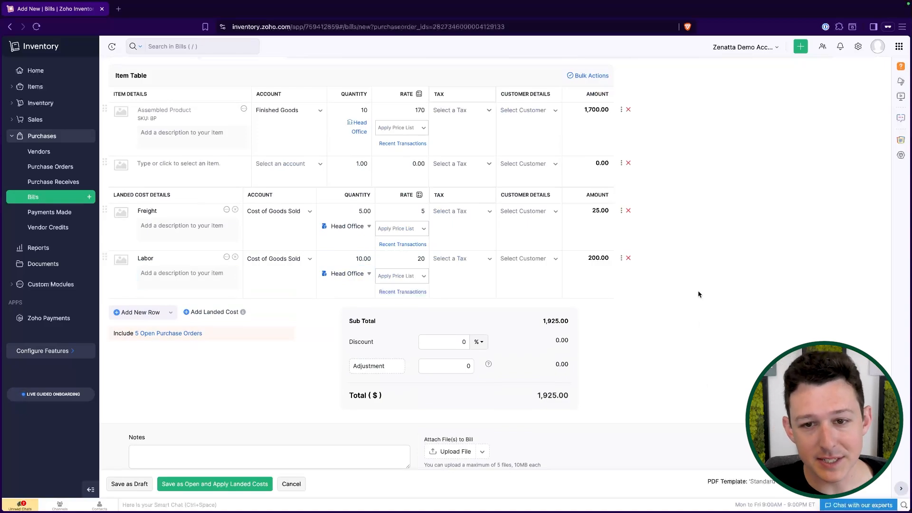
pyautogui.click(628, 164)
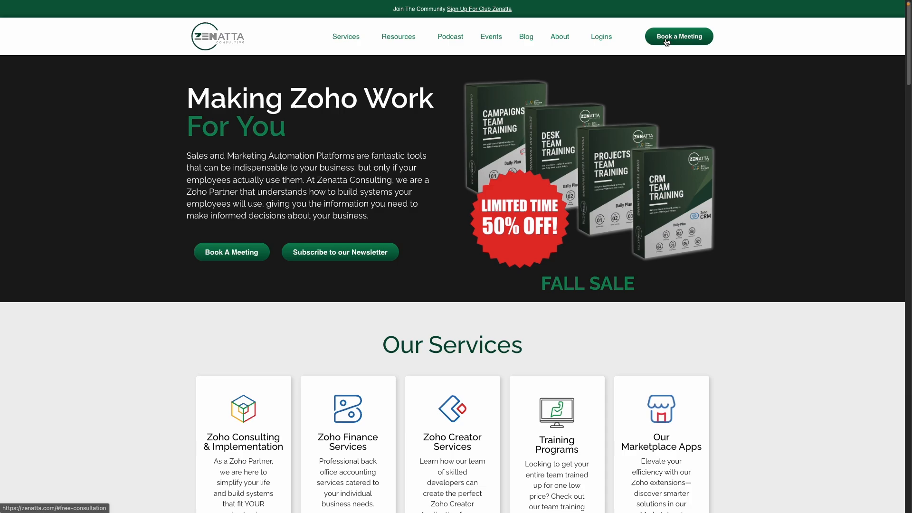
# Step: Open the meeting booking form on the Zenatta website and fill in the first name
pyautogui.click(665, 38)
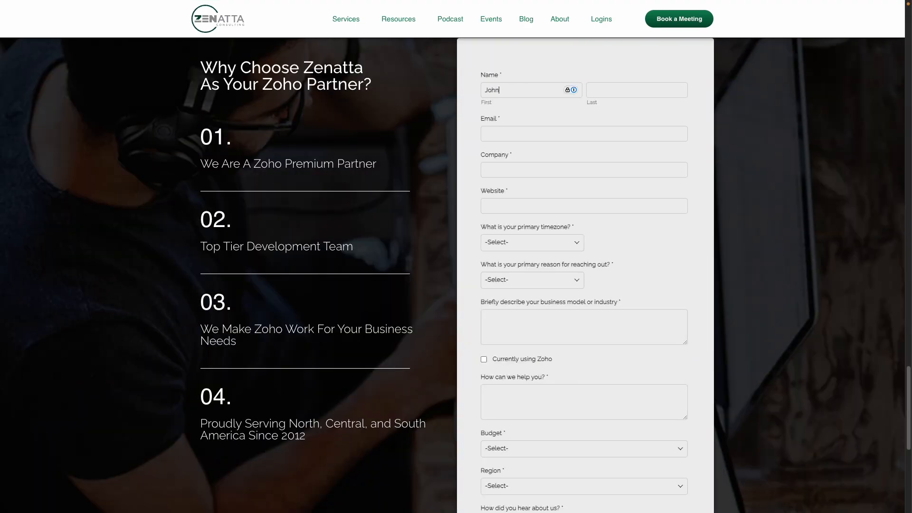
pyautogui.press('Tab')
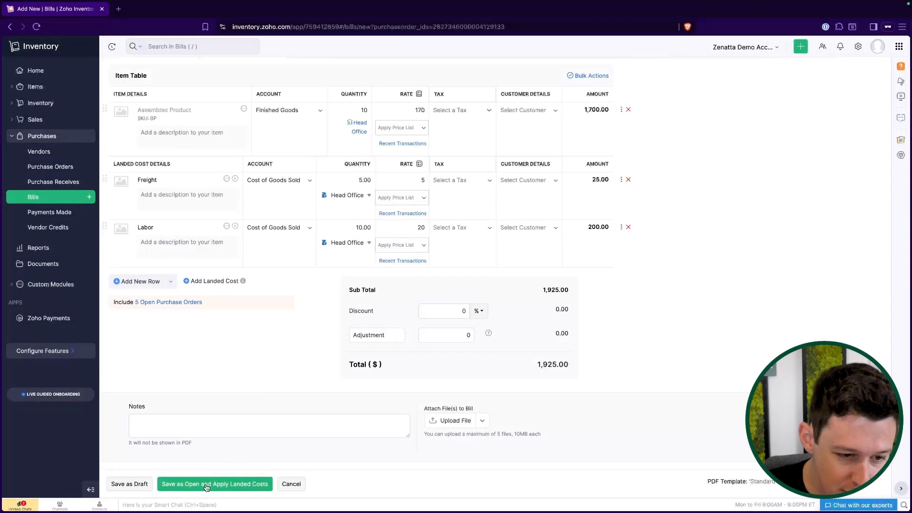
# Step: Enter the bill number and save the bill as open, applying the landed costs
pyautogui.click(219, 486)
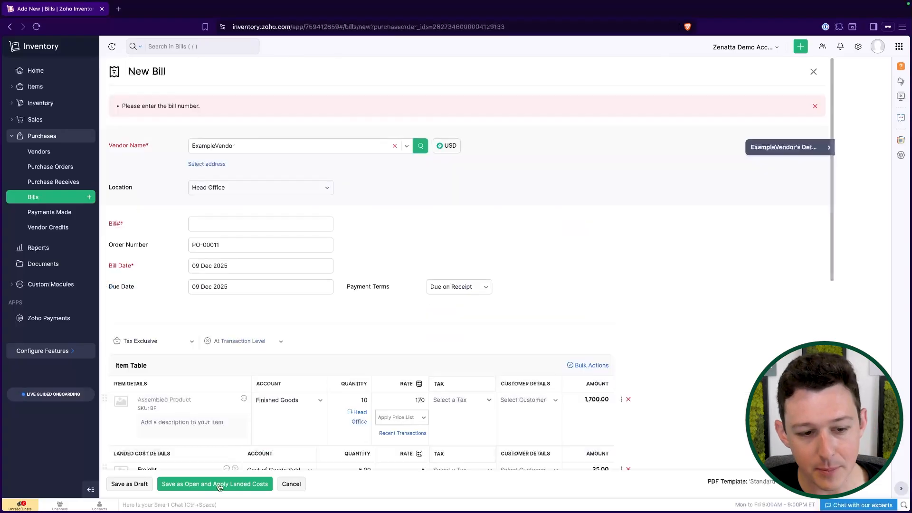
pyautogui.click(261, 223)
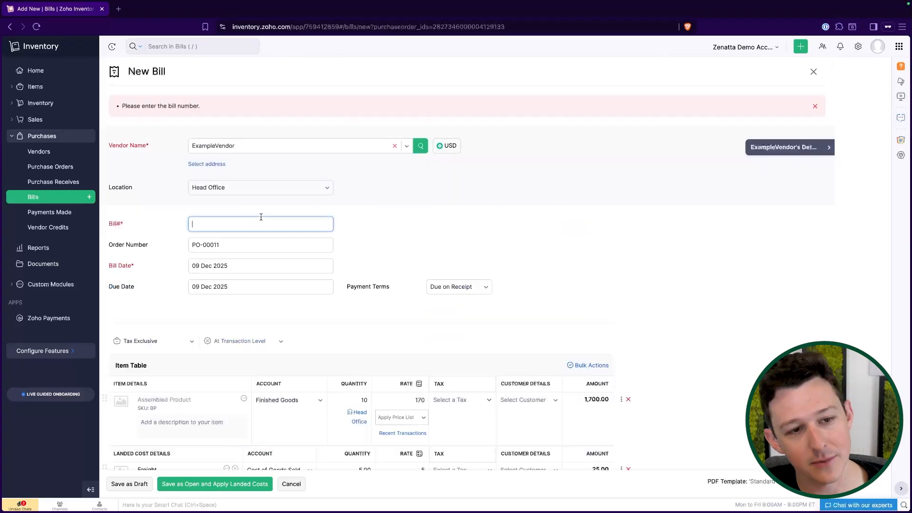
pyautogui.write('345983259765462')
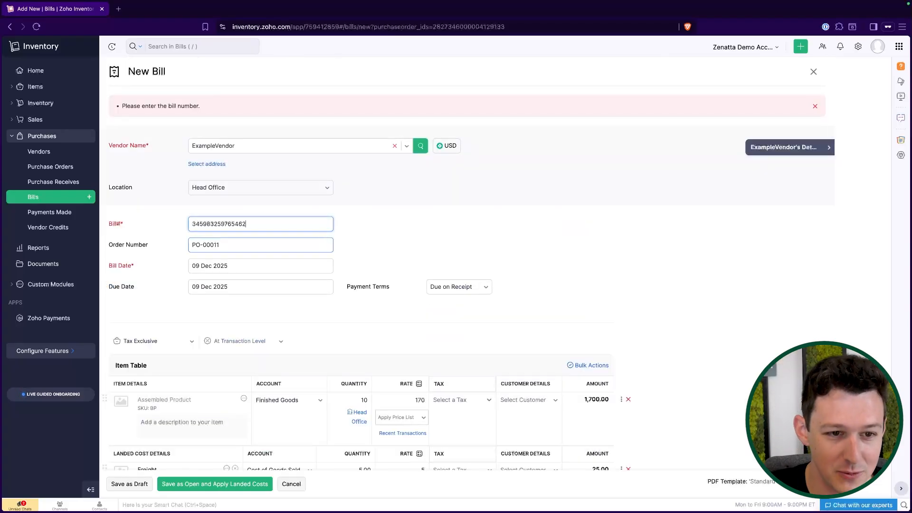
pyautogui.scroll(-4, 225, 479)
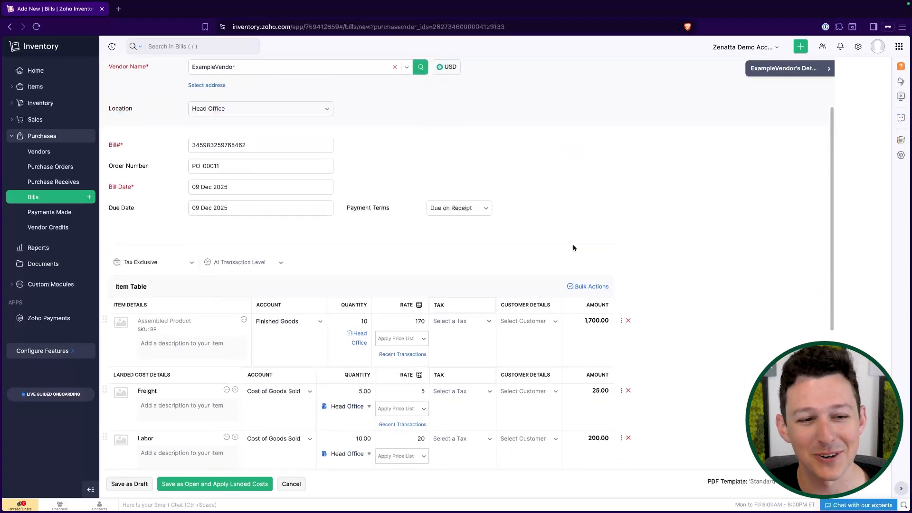
pyautogui.click(223, 484)
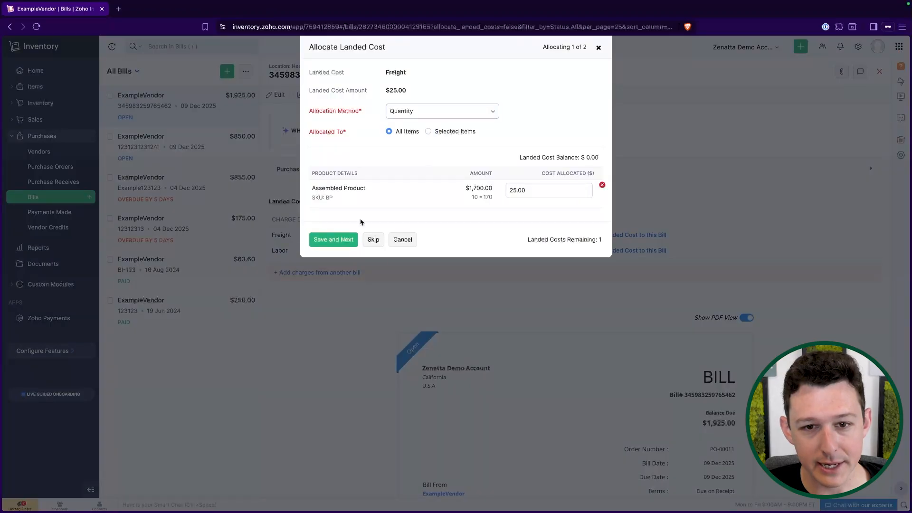
# Step: Check the Freight charge and its allocation methods in the landed cost allocation, and cancel the allocation
pyautogui.moveTo(389, 70); pyautogui.dragTo(433, 73)
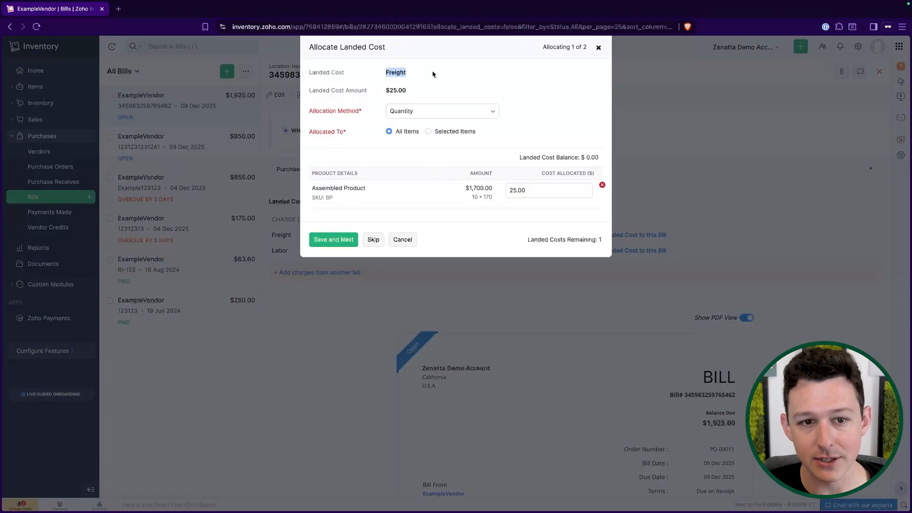
pyautogui.click(433, 73)
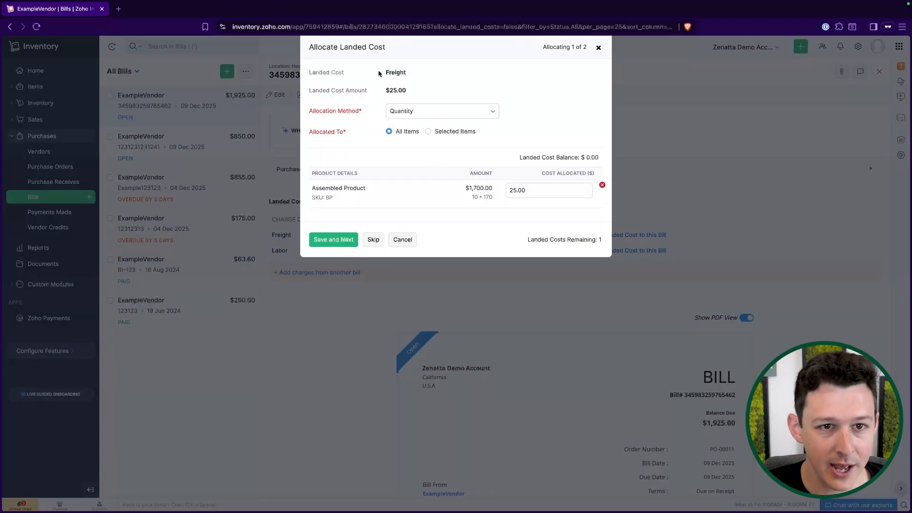
pyautogui.click(433, 114)
pyautogui.click(450, 81)
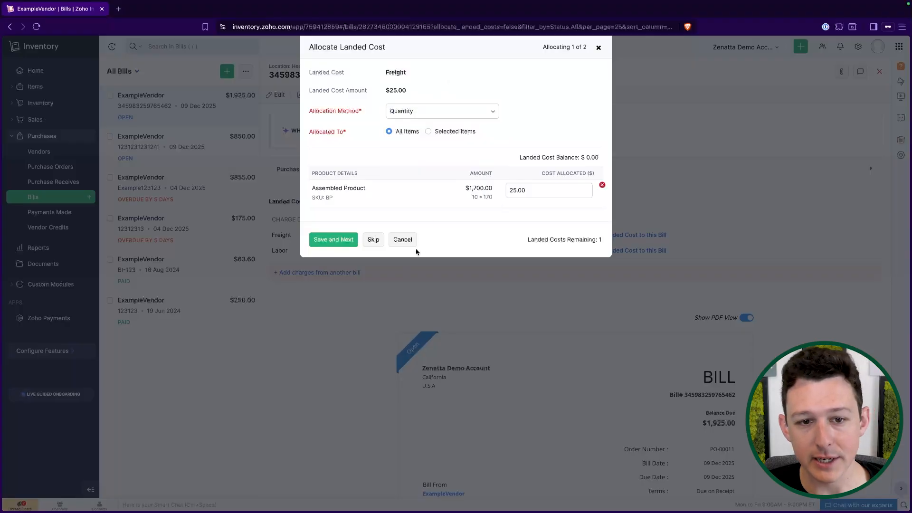
pyautogui.click(409, 241)
# Step: Edit the open bill and insert a Finished Good row below Assembled Product in the item table
pyautogui.click(274, 95)
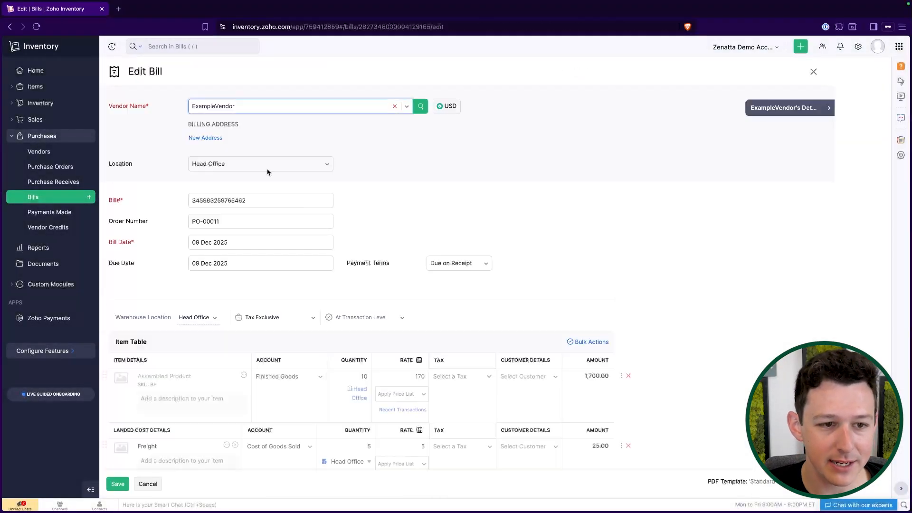
pyautogui.click(621, 376)
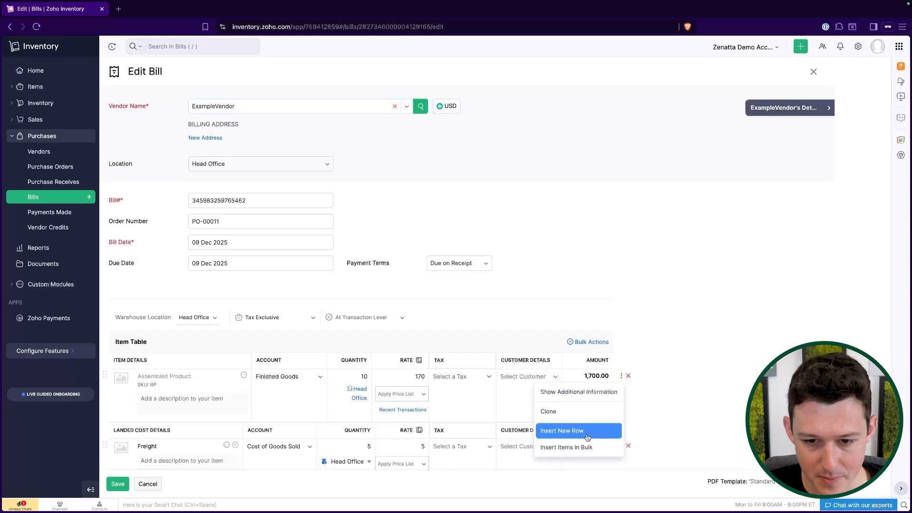
pyautogui.click(562, 430)
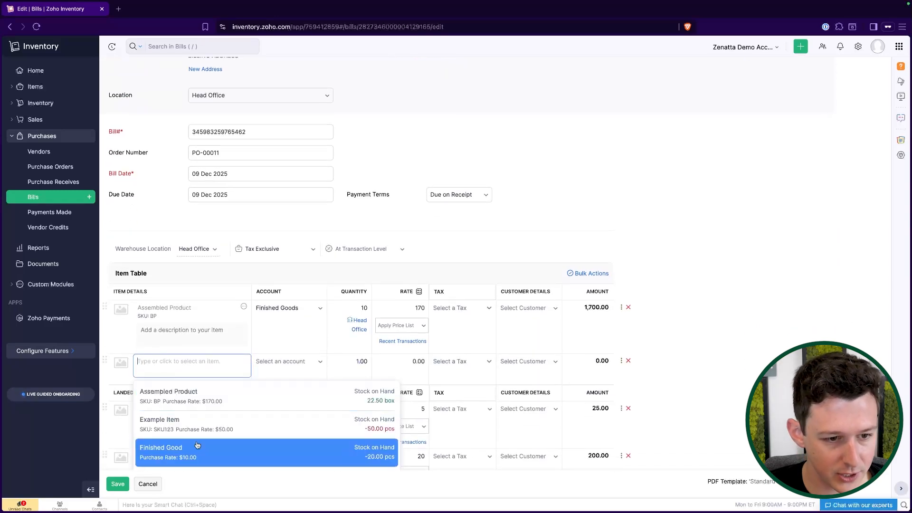
pyautogui.scroll(-3, 199, 428)
pyautogui.scroll(1, 199, 429)
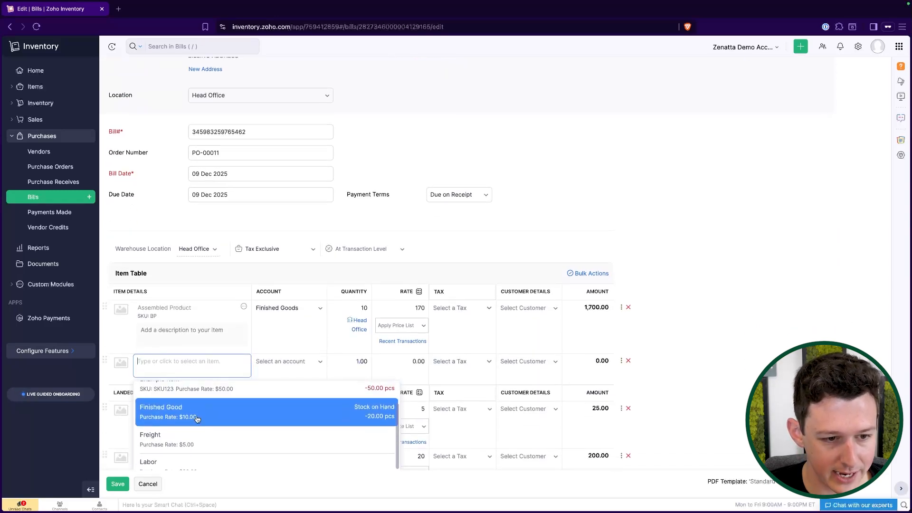
pyautogui.click(197, 414)
# Step: Set the Finished Good quantity to 5 and save the edited bill
pyautogui.click(358, 361)
pyautogui.press('BackSpace')
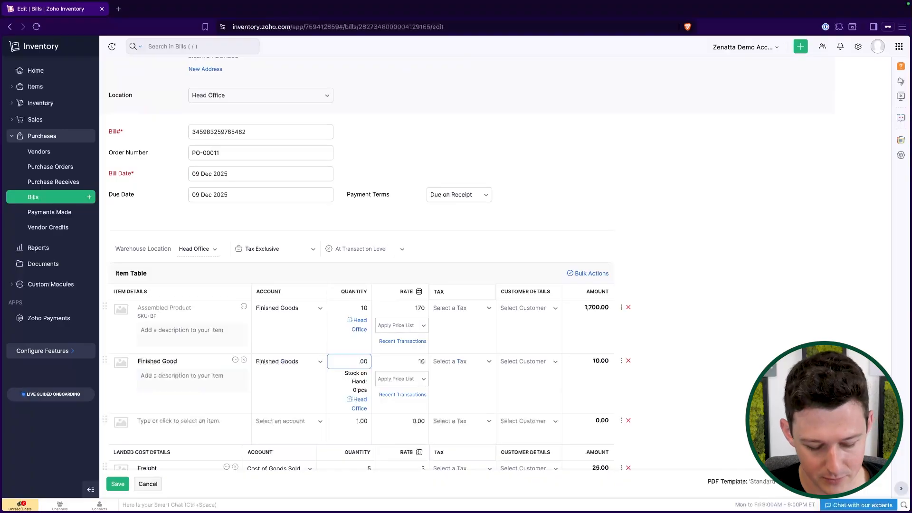
pyautogui.write('5')
pyautogui.click(739, 332)
pyautogui.scroll(-7, 740, 332)
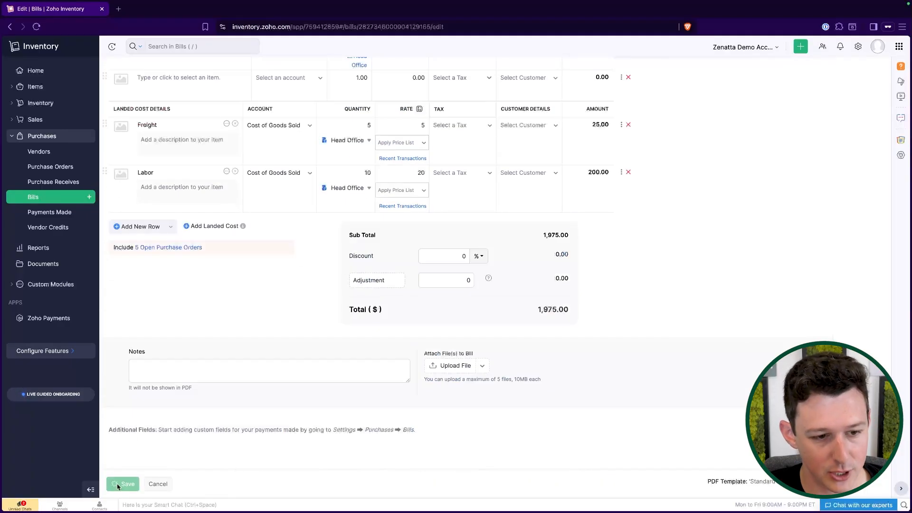
pyautogui.click(119, 484)
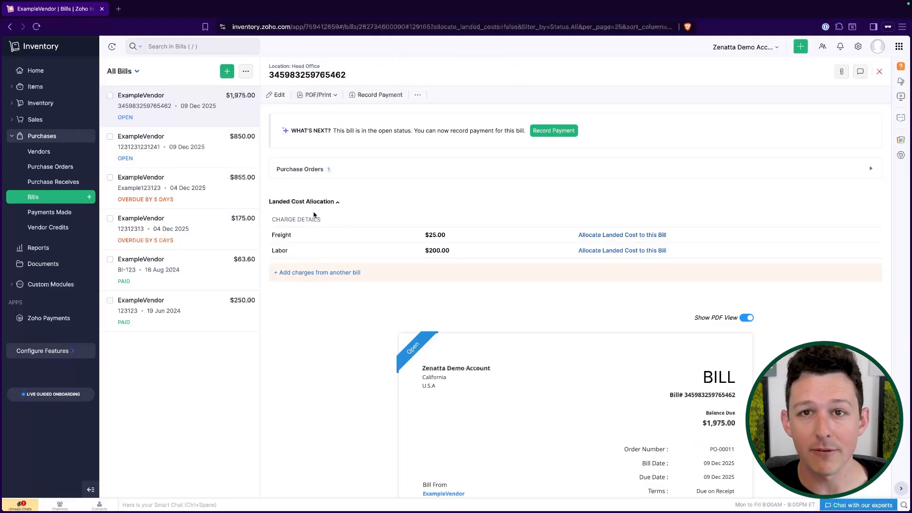
# Step: Open the bill's landed cost allocation for Freight and review the available allocation methods
pyautogui.moveTo(271, 214); pyautogui.dragTo(678, 239)
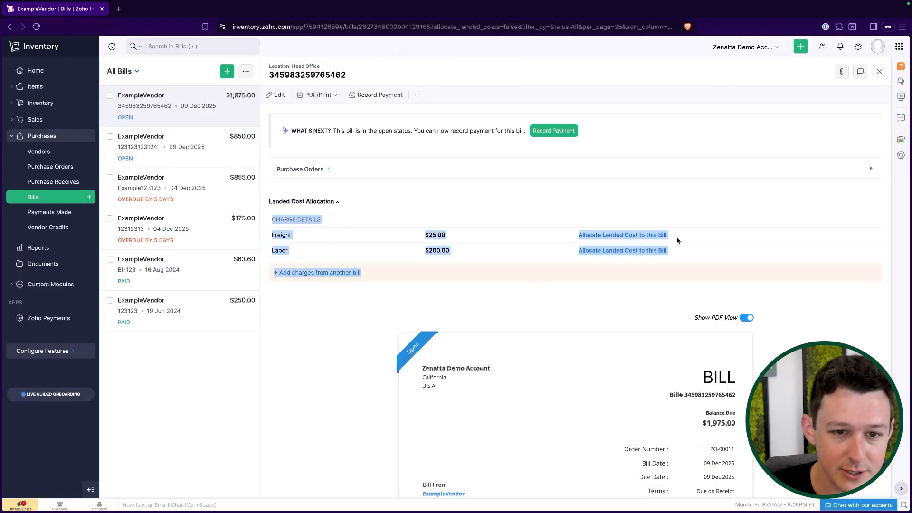
pyautogui.click(682, 211)
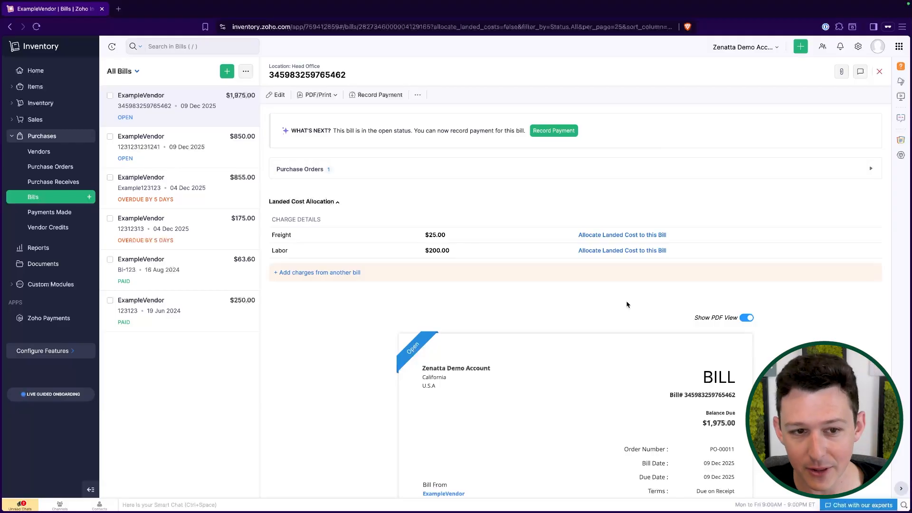
pyautogui.click(626, 236)
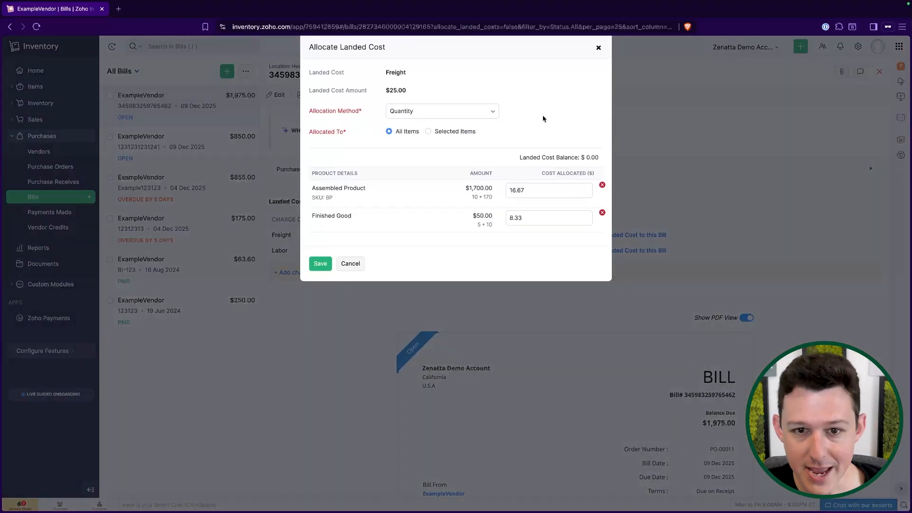
pyautogui.click(419, 111)
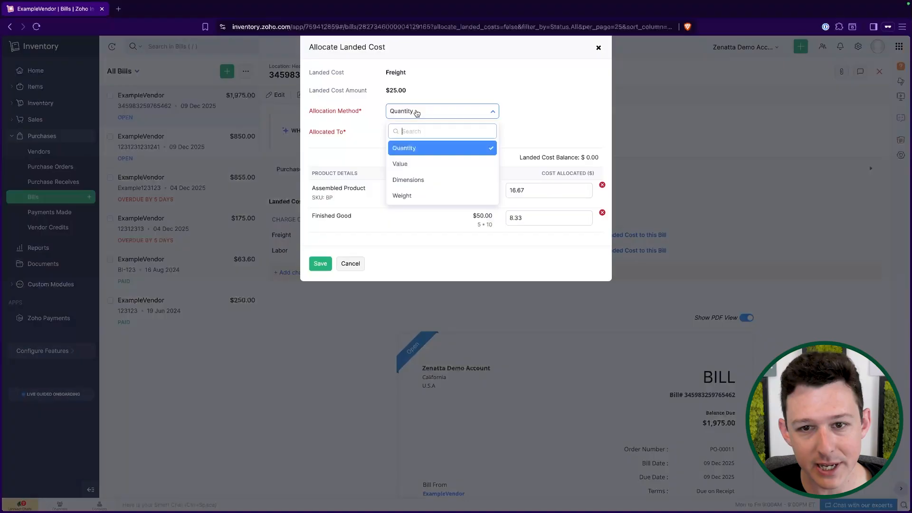
pyautogui.click(437, 90)
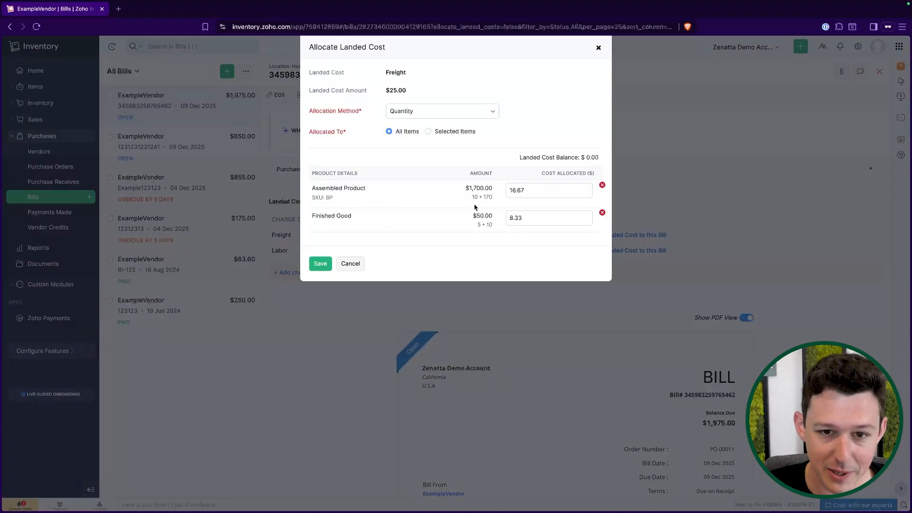
# Step: Examine how the Freight landed cost amount is divided between Assembled Product and Finished Good by quantity
pyautogui.moveTo(386, 92); pyautogui.dragTo(443, 90)
pyautogui.click(443, 89)
pyautogui.moveTo(383, 92); pyautogui.dragTo(429, 90)
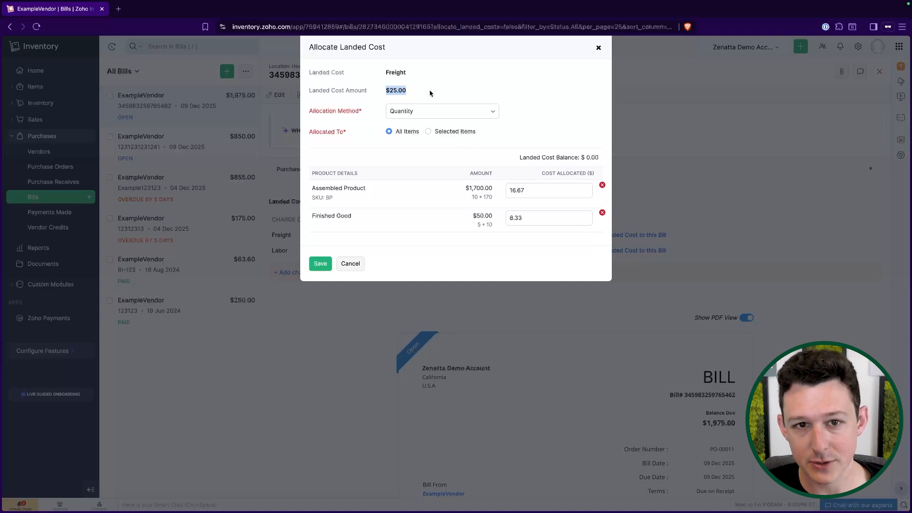
pyautogui.click(430, 93)
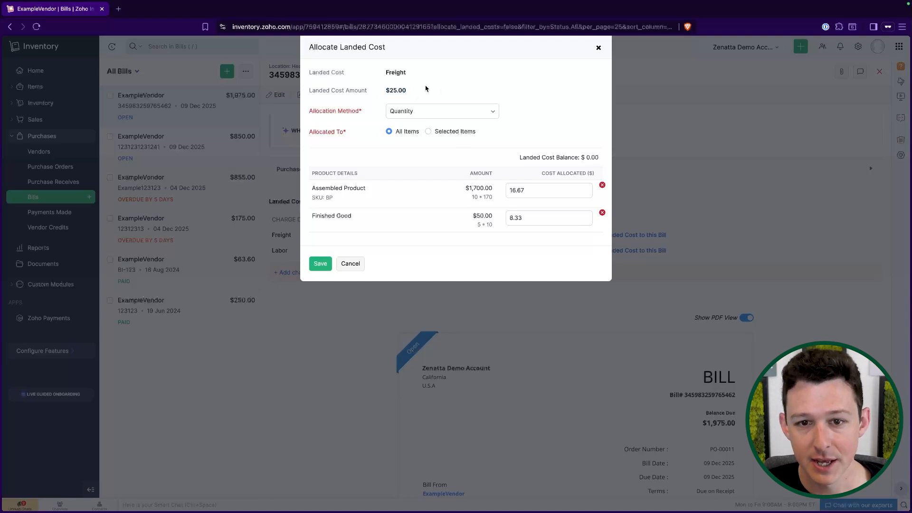
pyautogui.moveTo(380, 90); pyautogui.dragTo(448, 89)
pyautogui.click(448, 88)
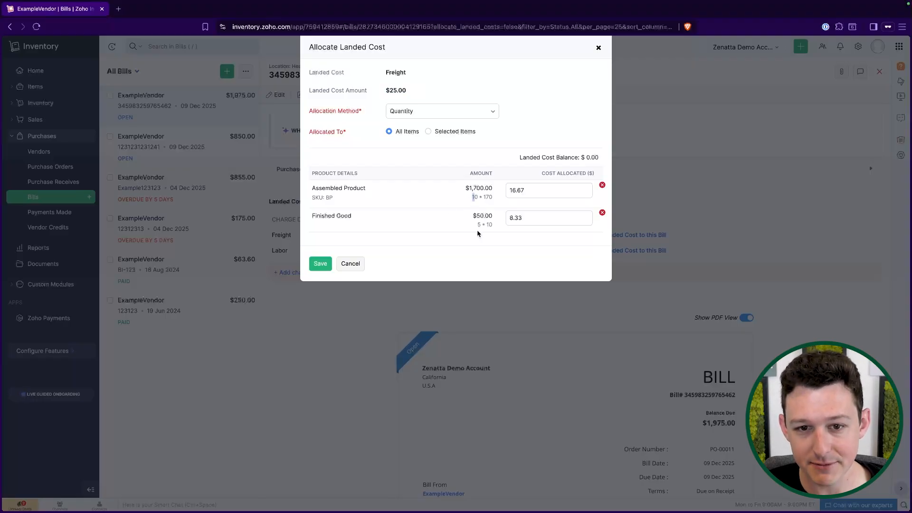
pyautogui.moveTo(478, 226); pyautogui.dragTo(479, 227)
pyautogui.click(507, 157)
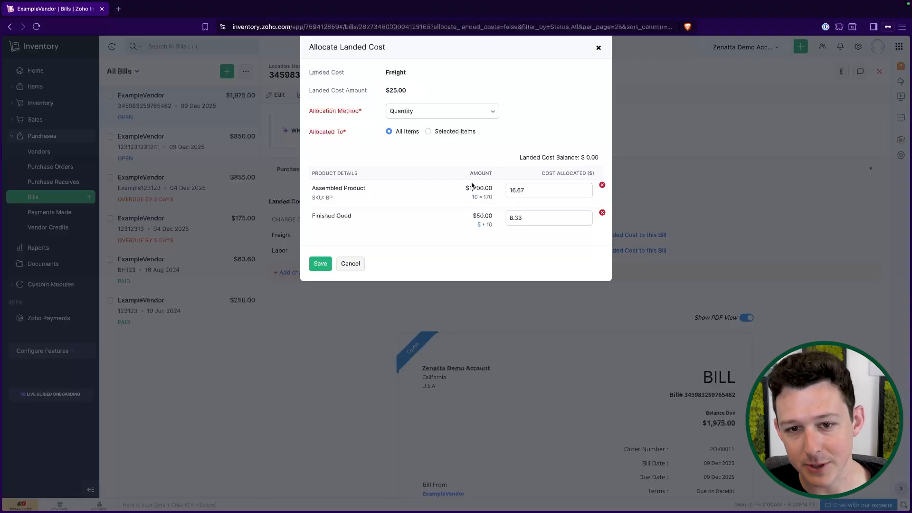
# Step: Switch the Freight allocation method to Value and examine how the cost is divided between Assembled Product and Finished Good
pyautogui.moveTo(471, 185); pyautogui.dragTo(508, 236)
pyautogui.click(544, 131)
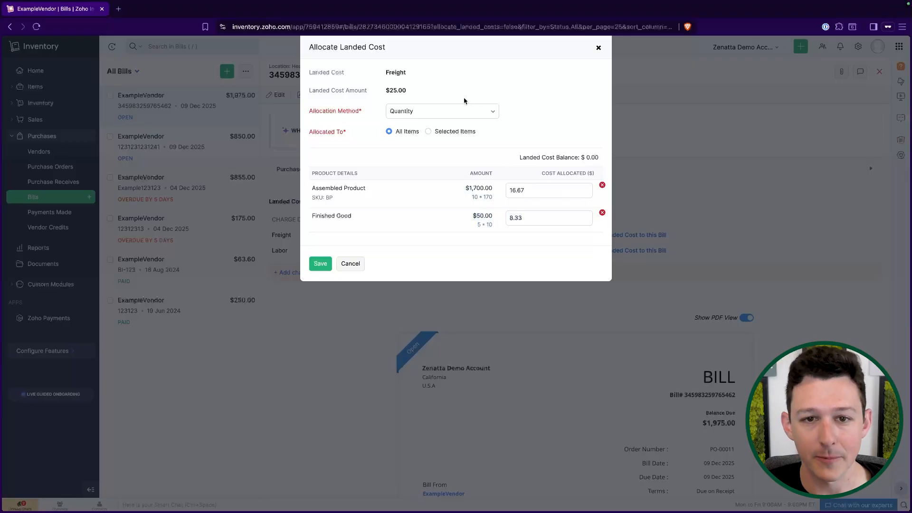
pyautogui.click(463, 111)
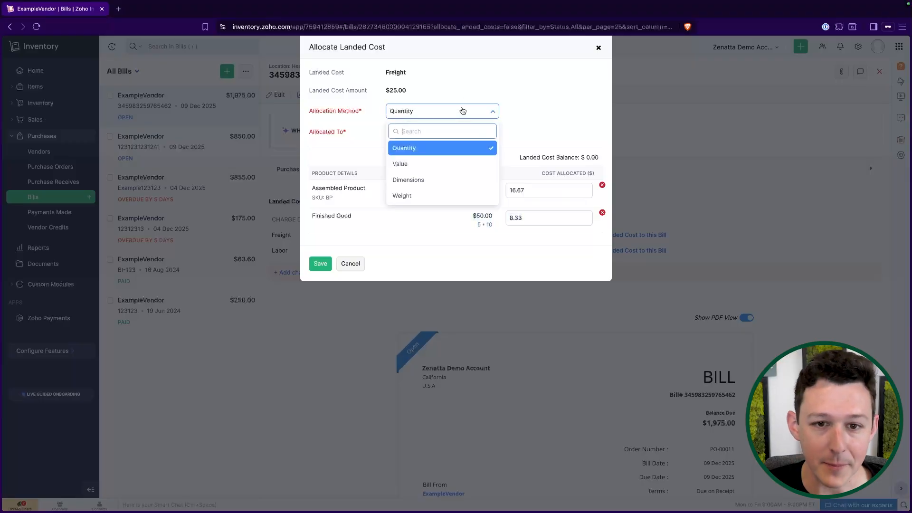
pyautogui.click(434, 165)
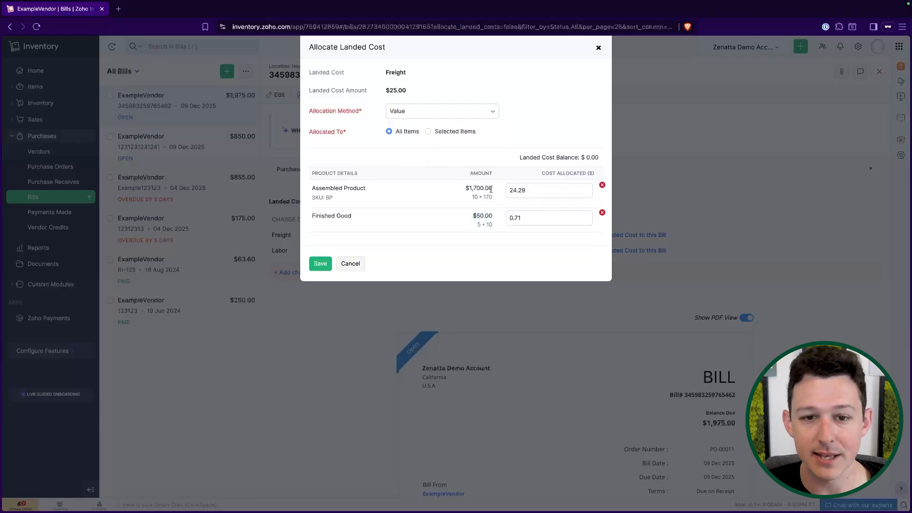
pyautogui.moveTo(491, 189); pyautogui.dragTo(502, 197)
pyautogui.click(547, 92)
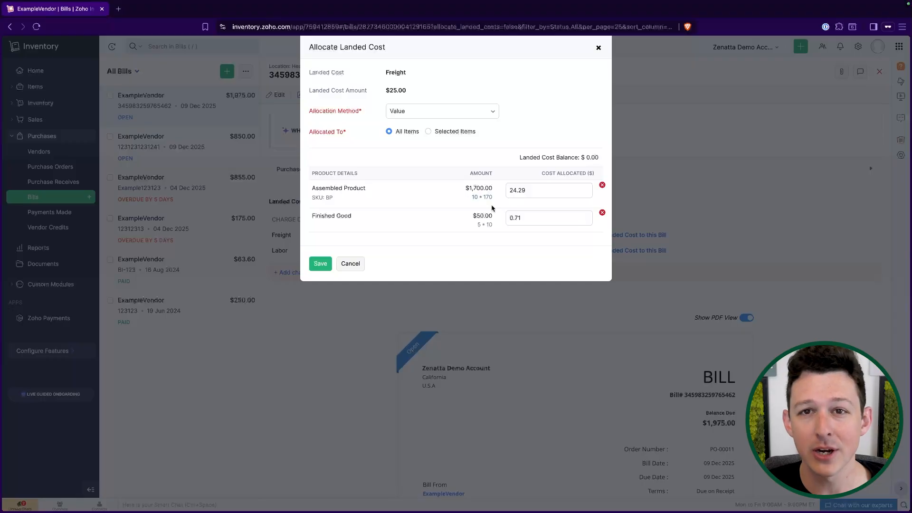
pyautogui.moveTo(463, 184); pyautogui.dragTo(489, 195)
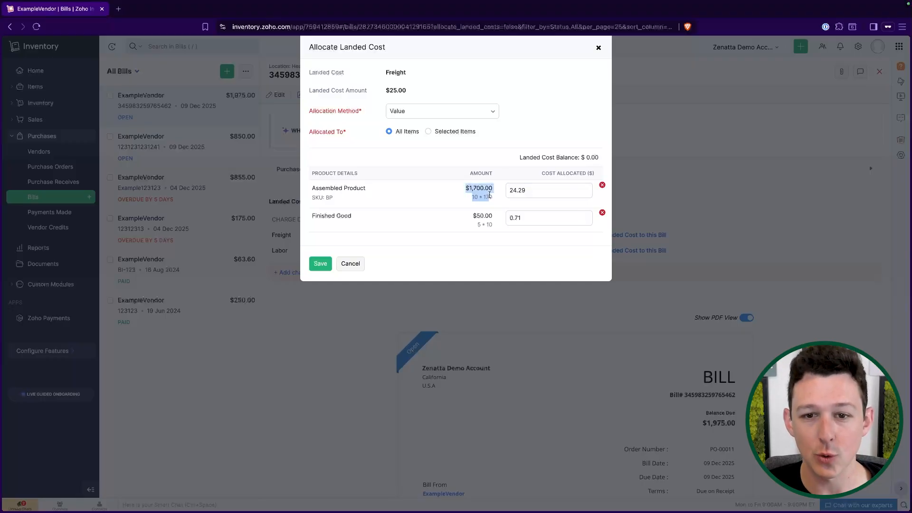
pyautogui.click(532, 126)
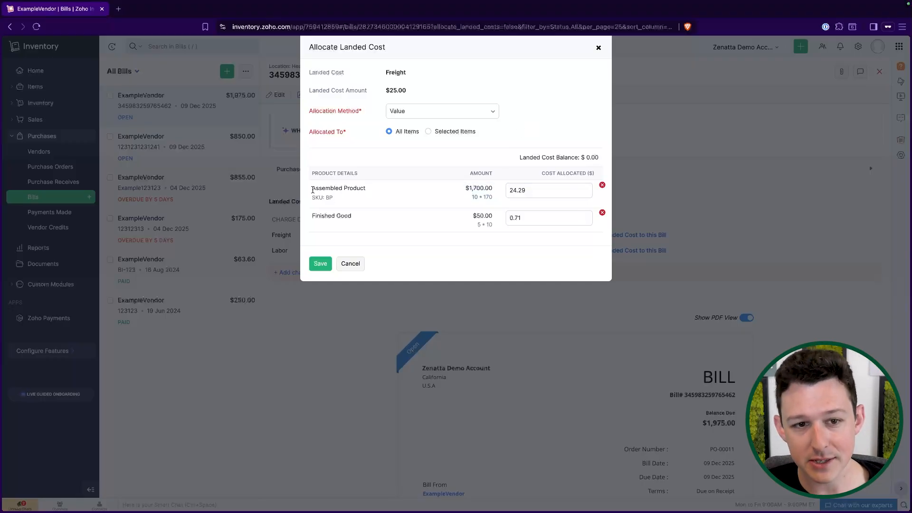
pyautogui.moveTo(312, 190); pyautogui.dragTo(492, 198)
pyautogui.click(556, 114)
pyautogui.click(530, 191)
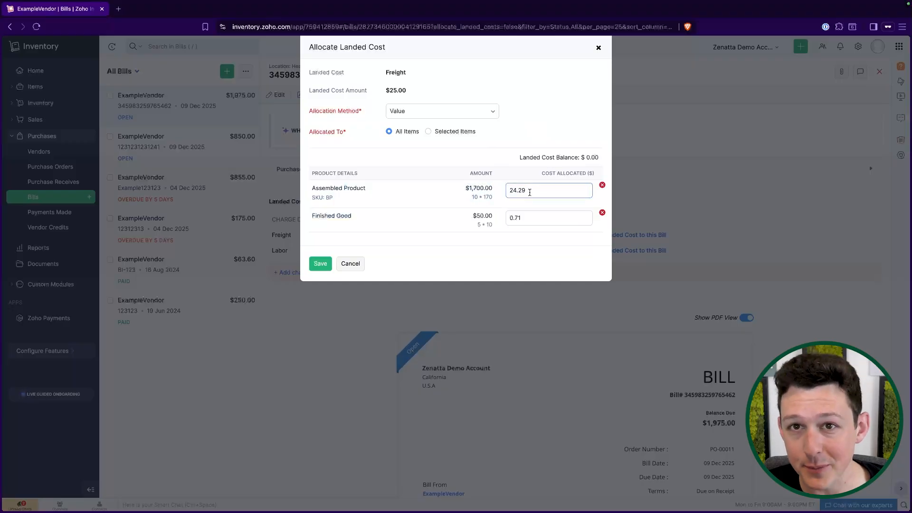
pyautogui.click(429, 228)
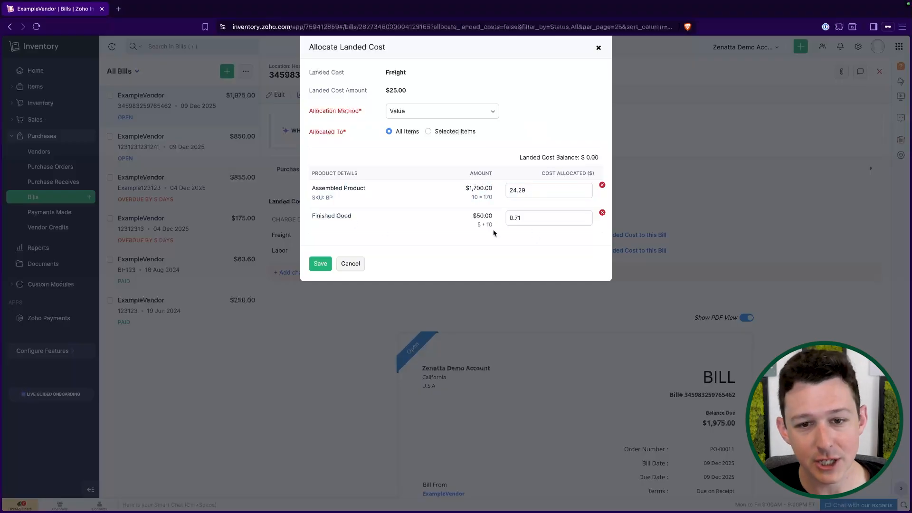
# Step: Try the Dimensions and Weight allocation methods for the Freight landed cost
pyautogui.click(467, 111)
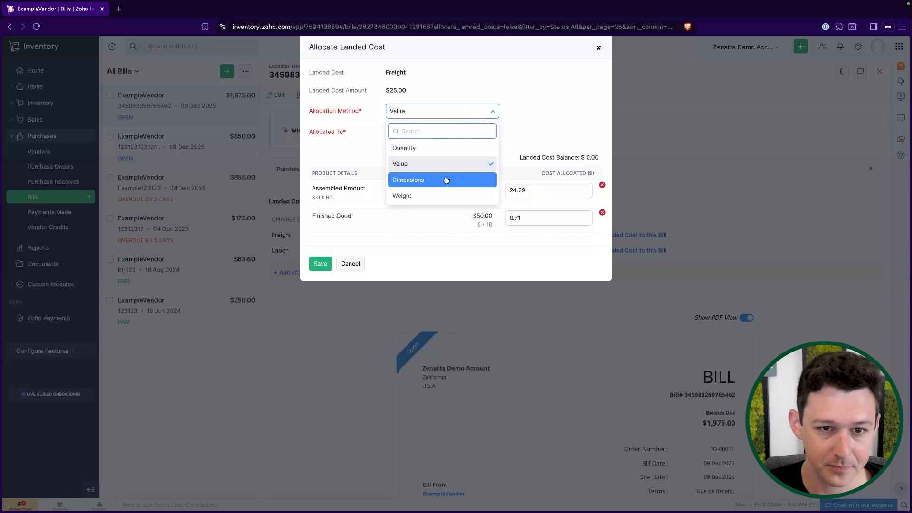
pyautogui.click(446, 180)
pyautogui.click(465, 119)
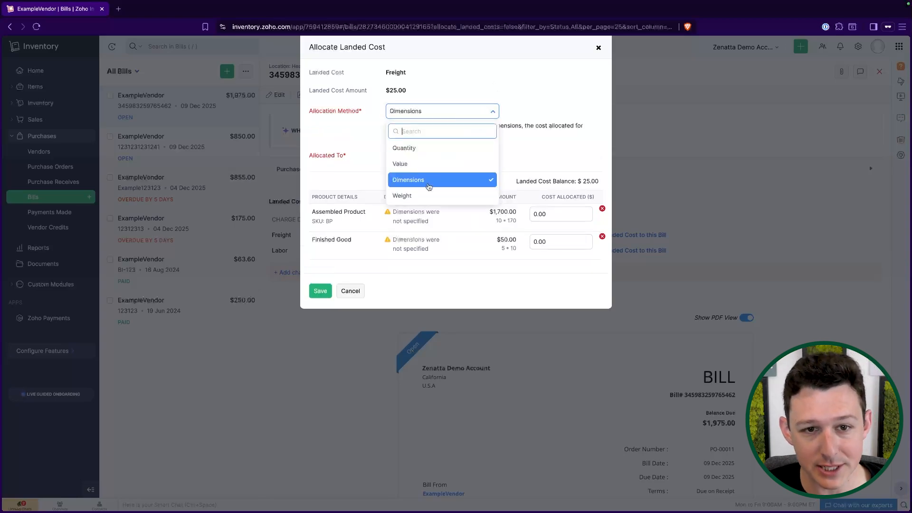
pyautogui.click(409, 196)
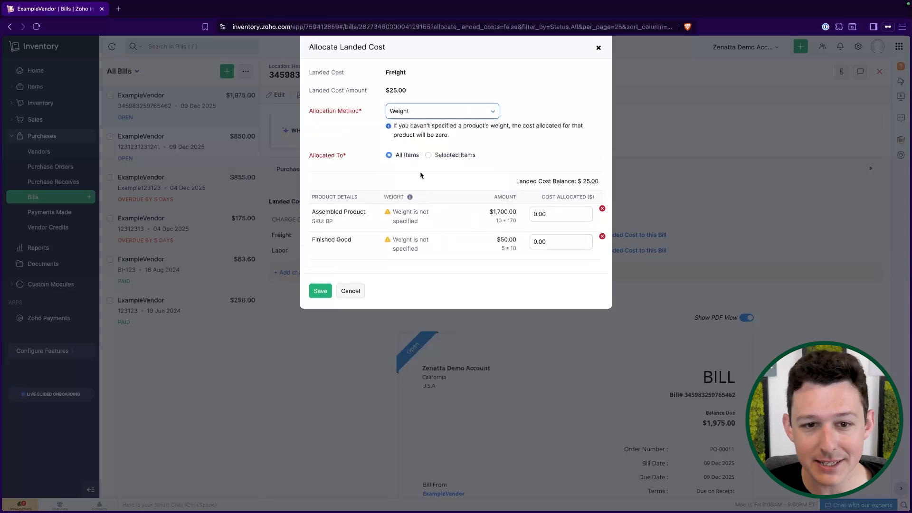
# Step: Set the Freight allocation method to Value for all items and save the allocation
pyautogui.click(442, 117)
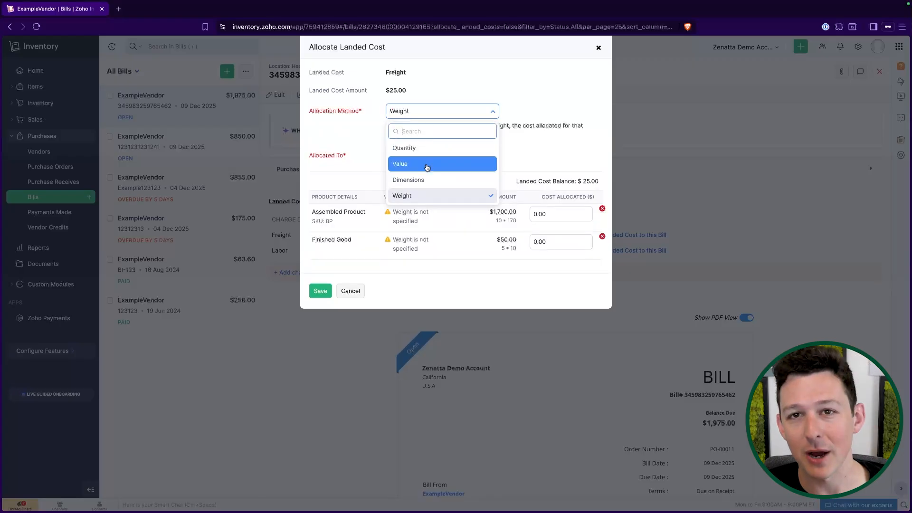
pyautogui.click(427, 167)
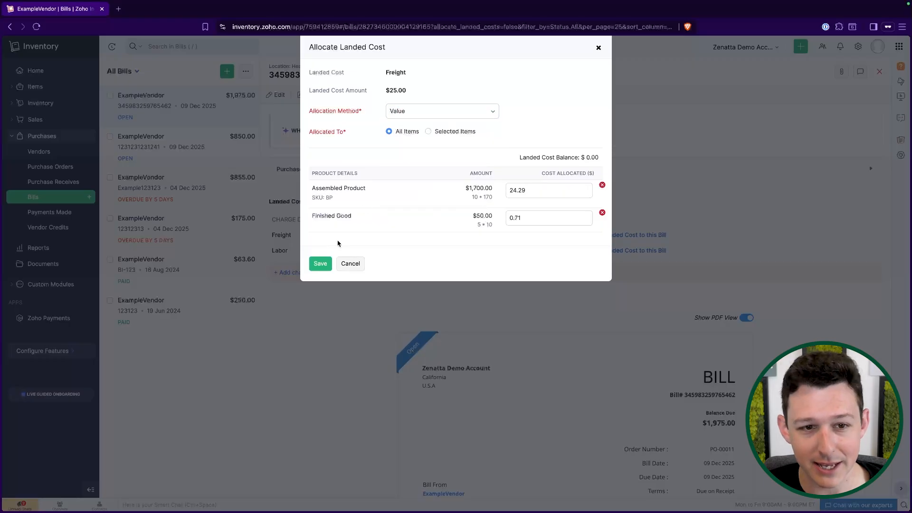
pyautogui.click(320, 264)
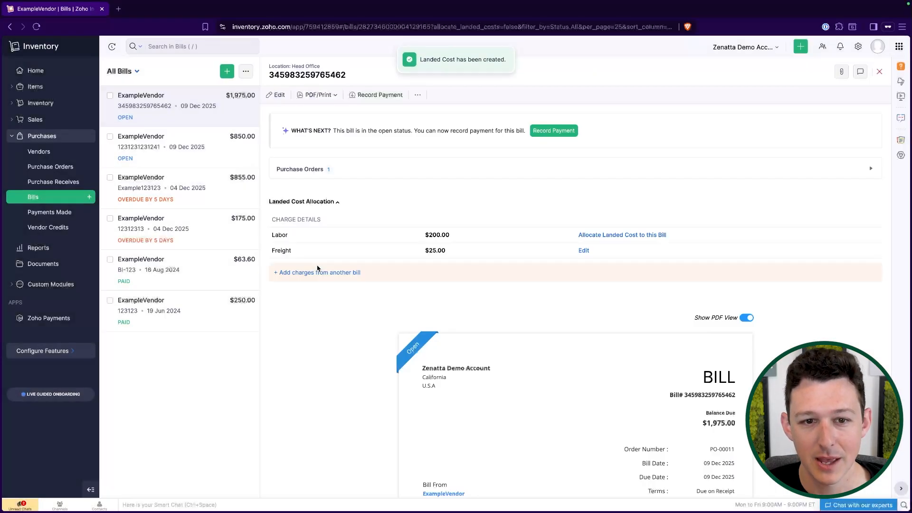
# Step: Allocate the bill's Labor landed cost across all items by Value and save the allocation
pyautogui.click(607, 238)
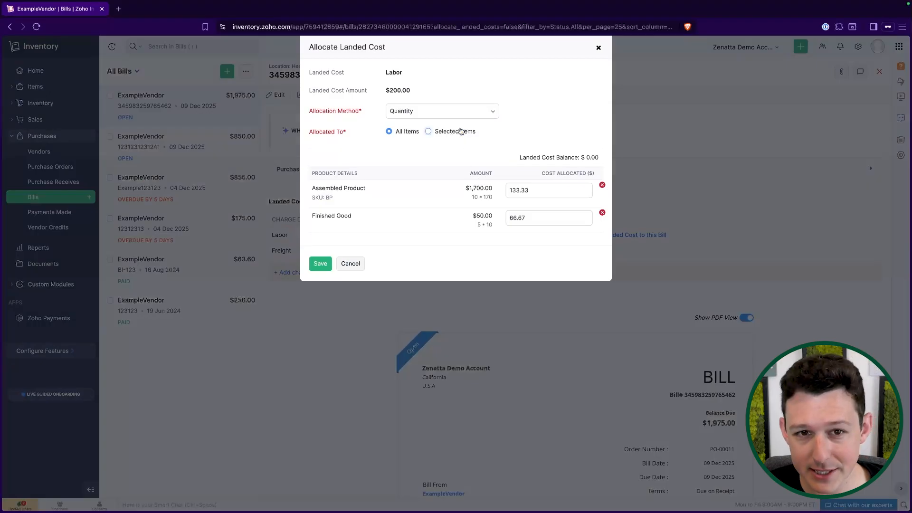
pyautogui.moveTo(383, 75); pyautogui.dragTo(441, 93)
pyautogui.click(443, 94)
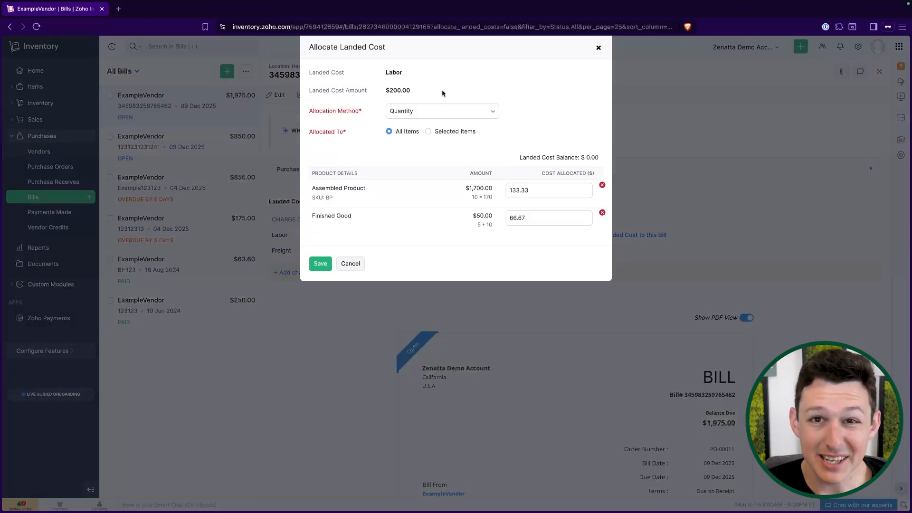
pyautogui.click(455, 114)
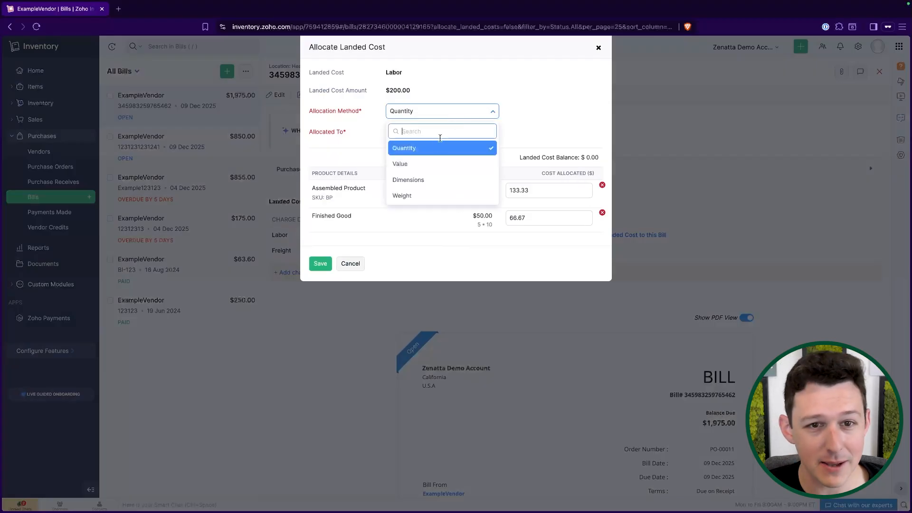
pyautogui.click(427, 166)
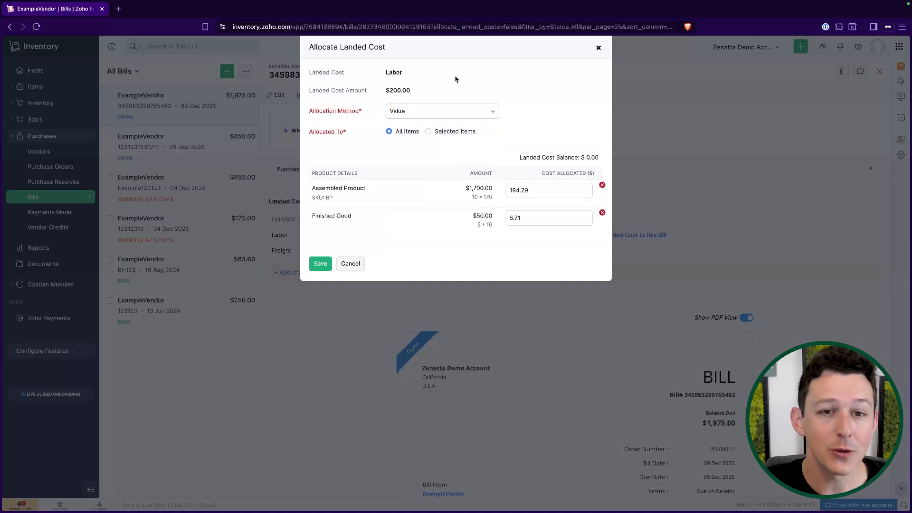
pyautogui.click(442, 114)
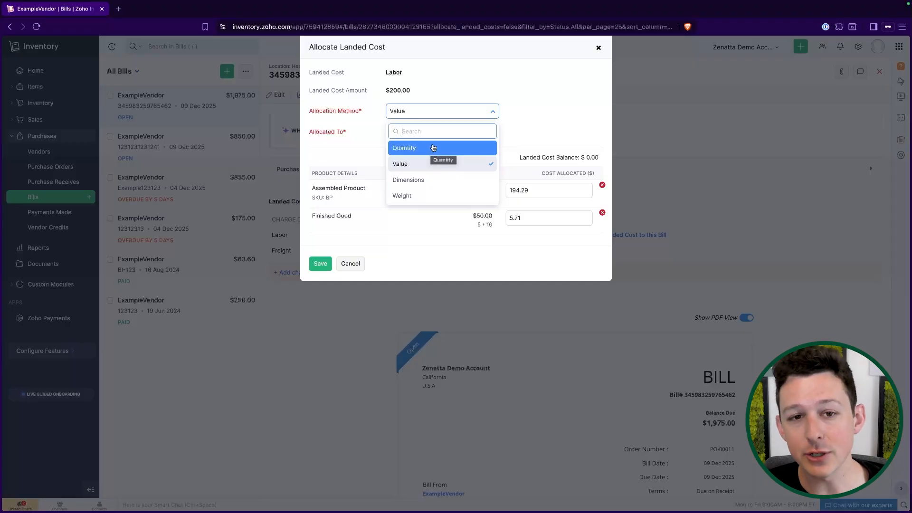
pyautogui.click(455, 90)
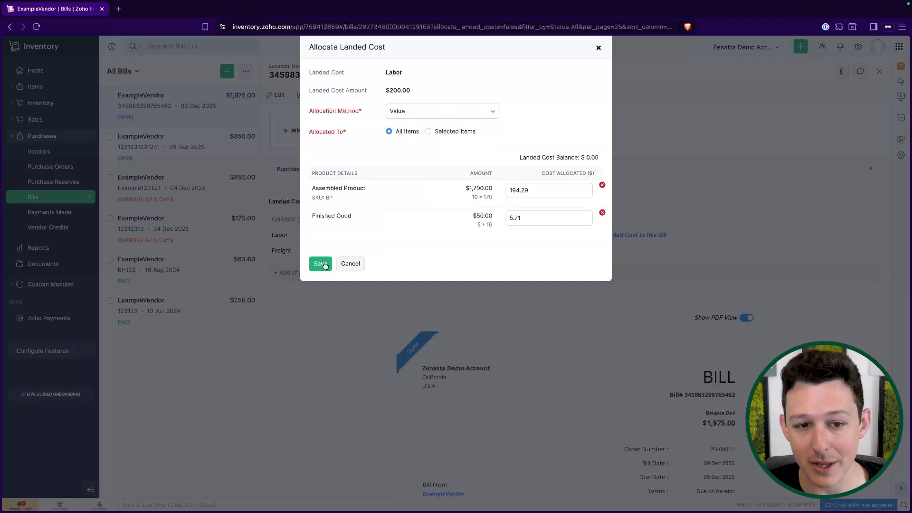
pyautogui.click(321, 264)
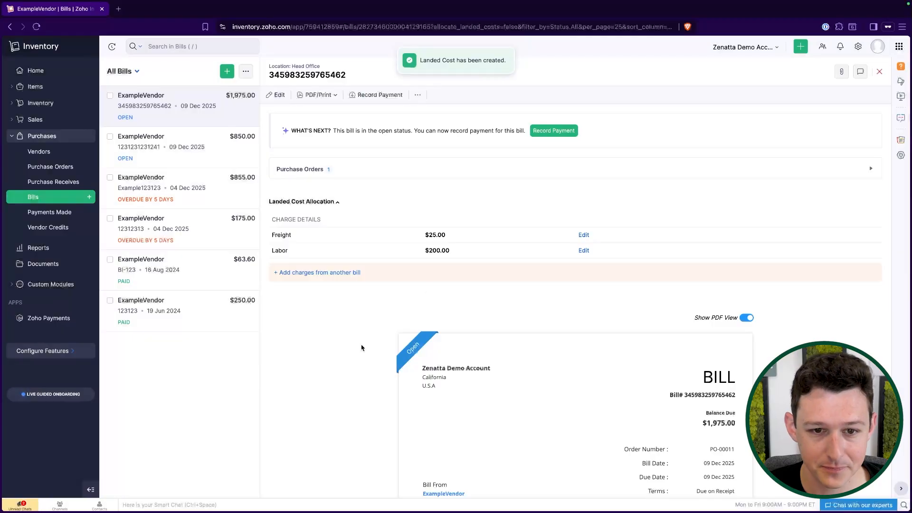
# Step: Try adding charges from another bill with ExampleVendor as the vendor, and cancel the allocation
pyautogui.scroll(-2, 434, 182)
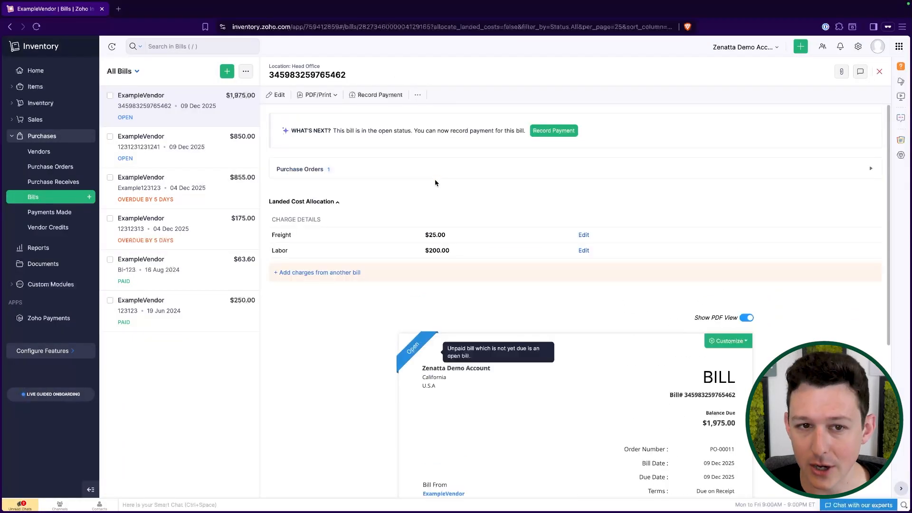
pyautogui.click(338, 273)
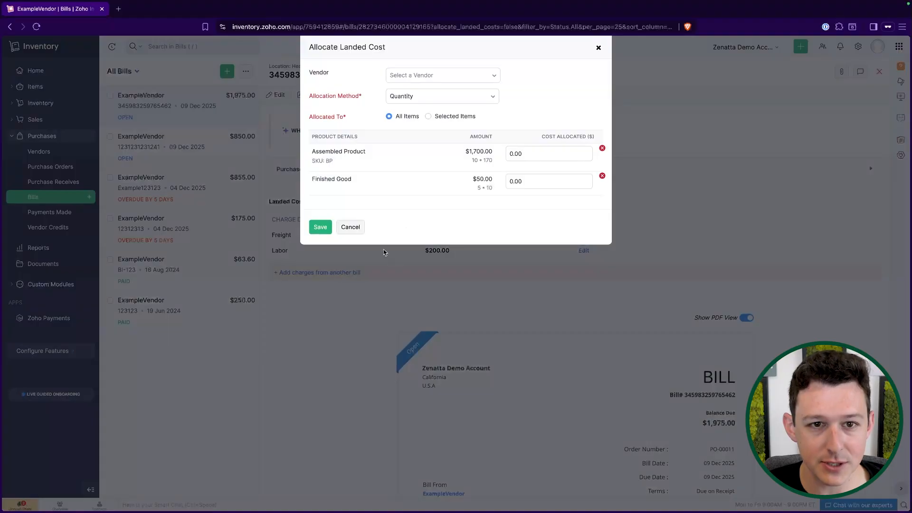
pyautogui.click(350, 227)
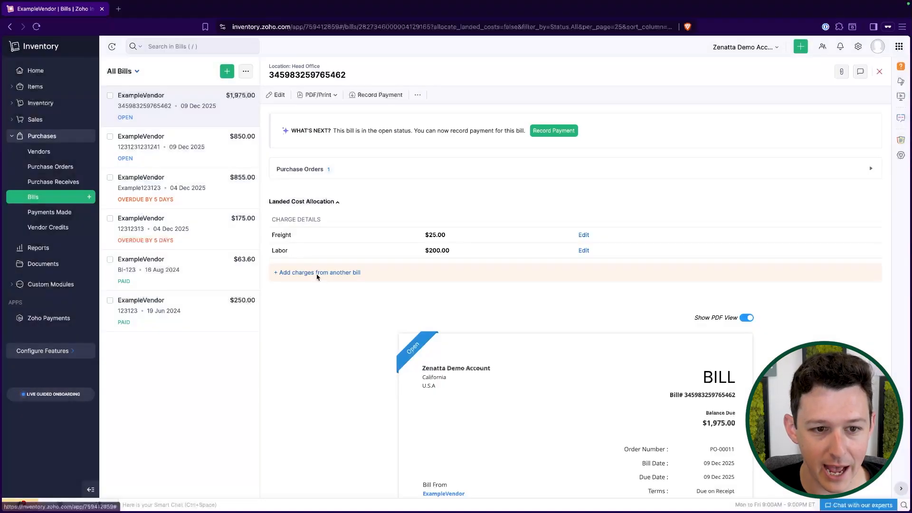
pyautogui.click(318, 274)
pyautogui.click(444, 76)
pyautogui.click(427, 110)
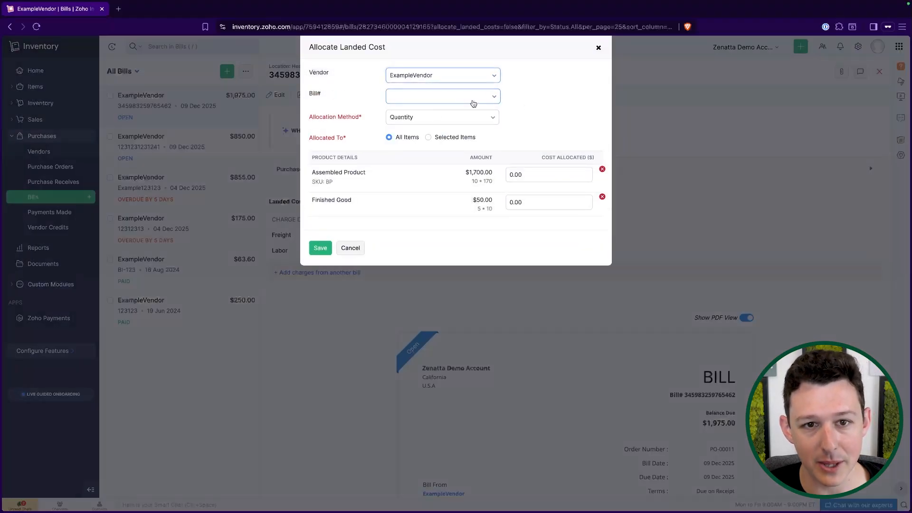
pyautogui.click(350, 248)
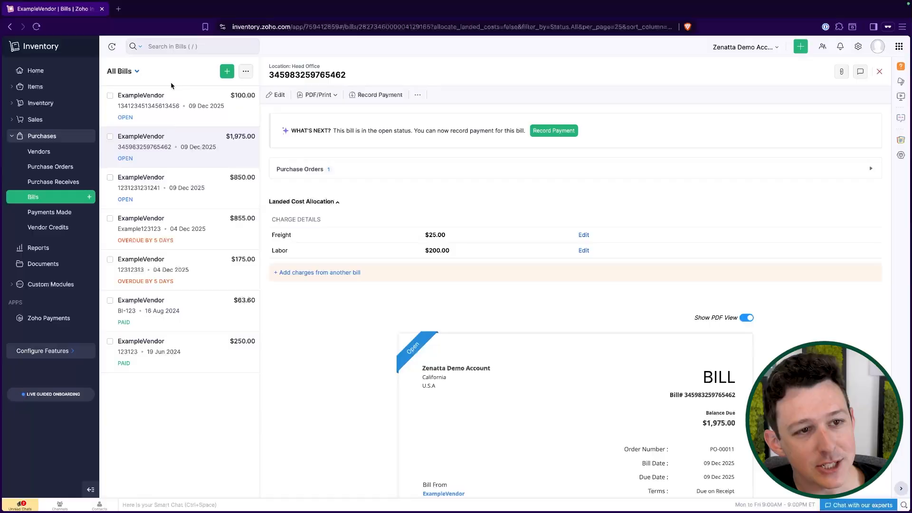
# Step: Open the $100.00 ExampleVendor bill and review its Freight line and landed cost charge
pyautogui.click(172, 90)
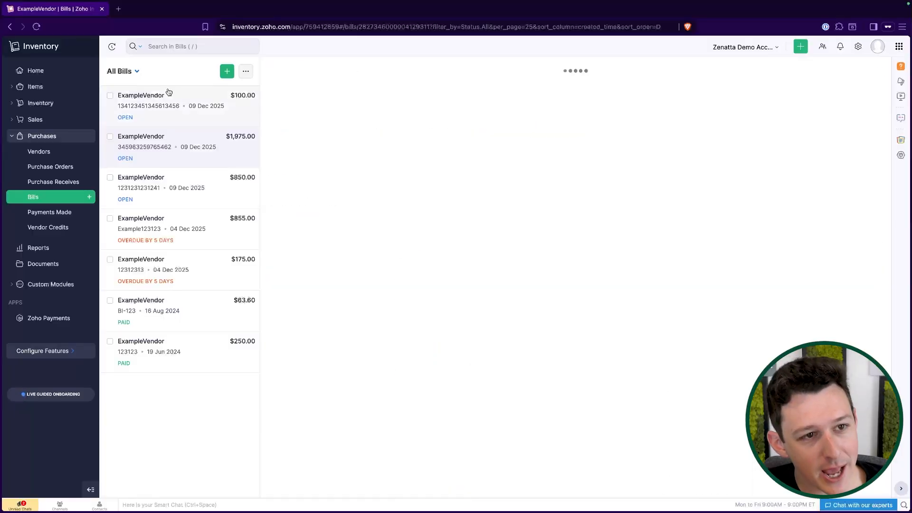
pyautogui.scroll(-2, 347, 242)
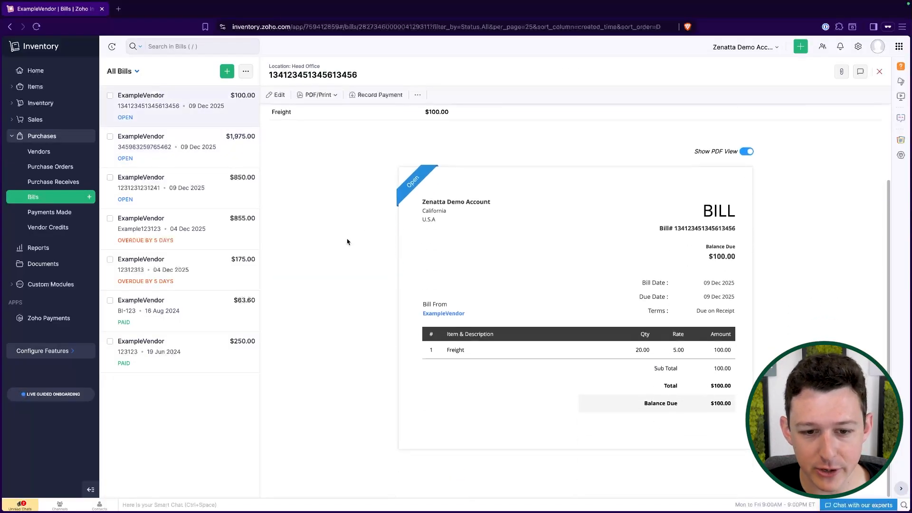
pyautogui.scroll(1, 388, 302)
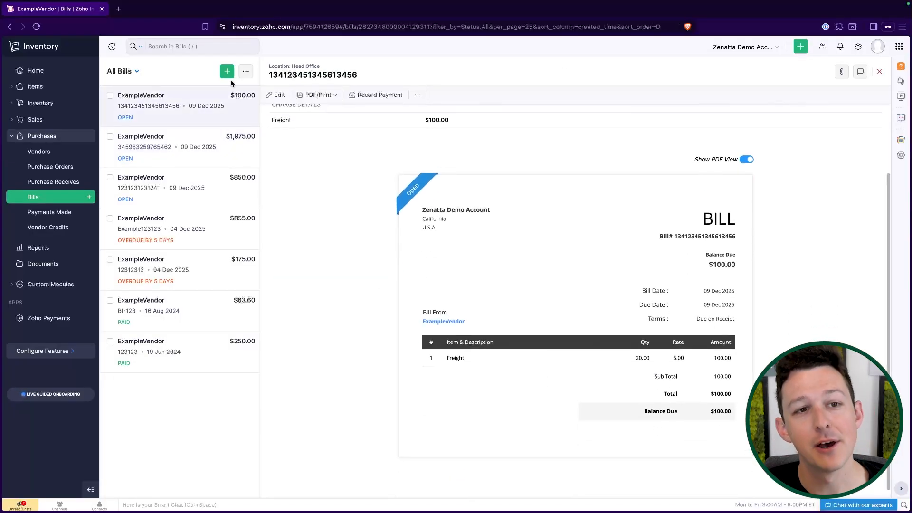
# Step: Start a new bill, insert a landed cost row below the item table, and discard the bill
pyautogui.click(227, 71)
pyautogui.scroll(-3, 269, 122)
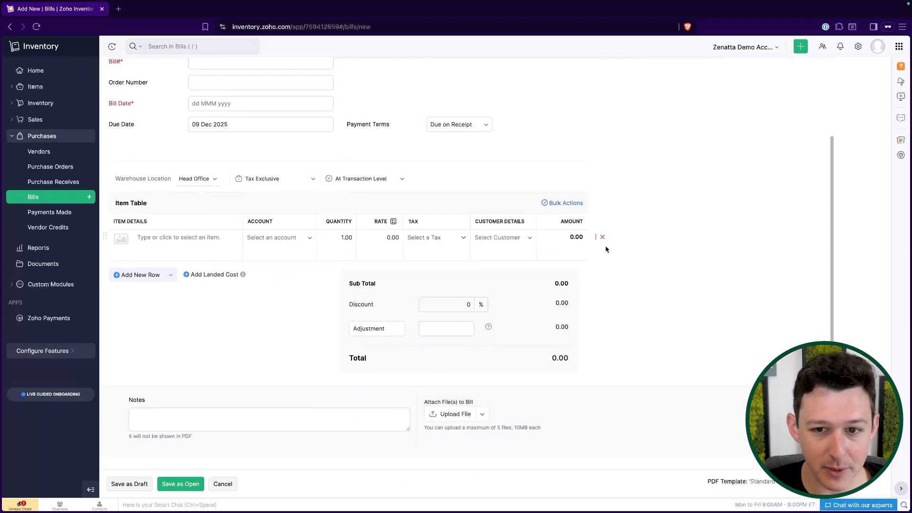
pyautogui.click(207, 276)
pyautogui.click(222, 484)
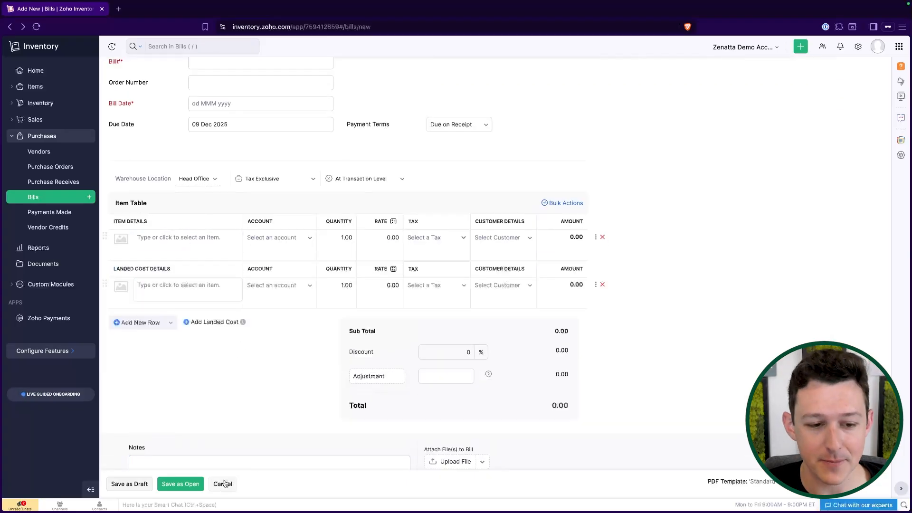
pyautogui.click(465, 105)
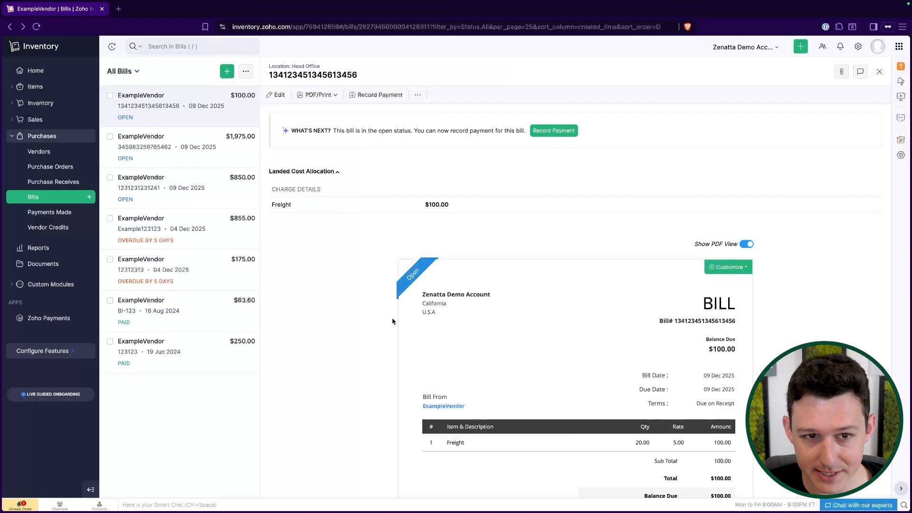
# Step: Compare the landed cost charges of the $1,975.00 bill with those of the $100.00 Freight bill
pyautogui.click(247, 150)
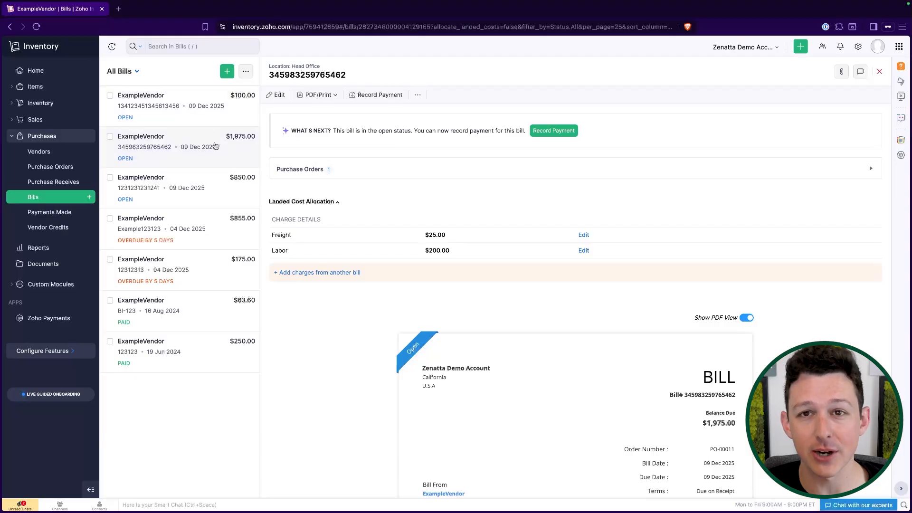
pyautogui.click(212, 115)
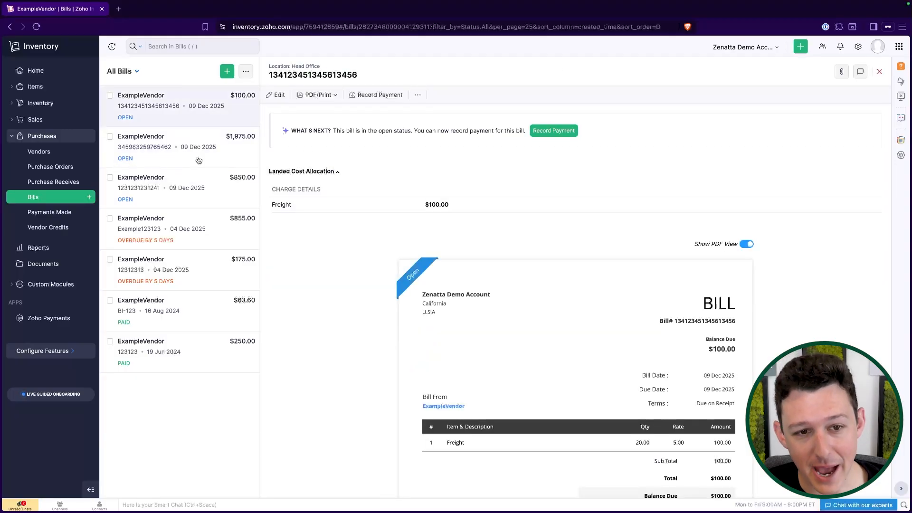
pyautogui.scroll(-1, 416, 227)
pyautogui.scroll(-2, 416, 227)
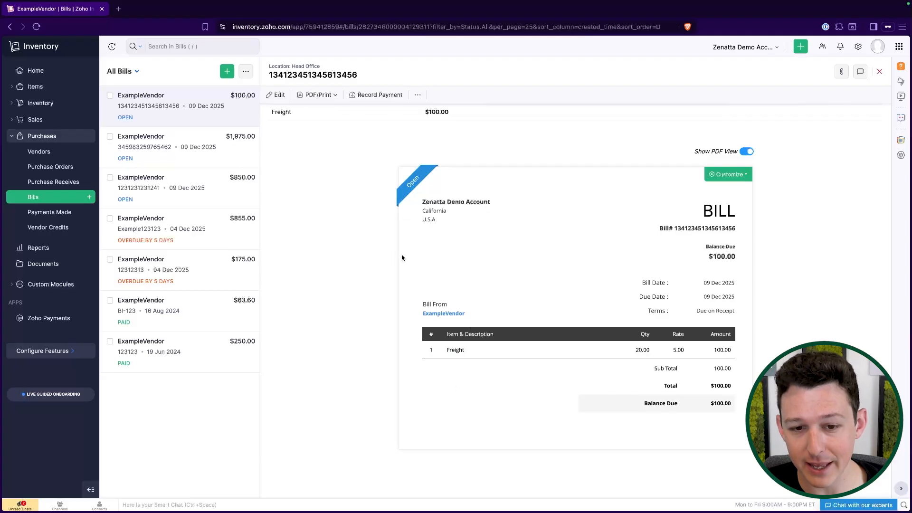
# Step: Try adding Freight as a regular item row to the $100.00 ExampleVendor bill, and discard the changes
pyautogui.scroll(3, 375, 242)
pyautogui.click(278, 95)
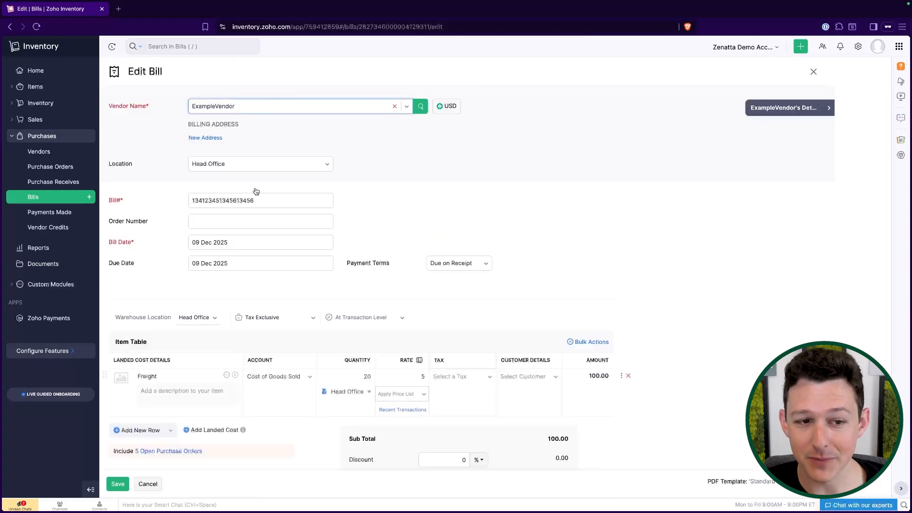
pyautogui.scroll(-3, 171, 304)
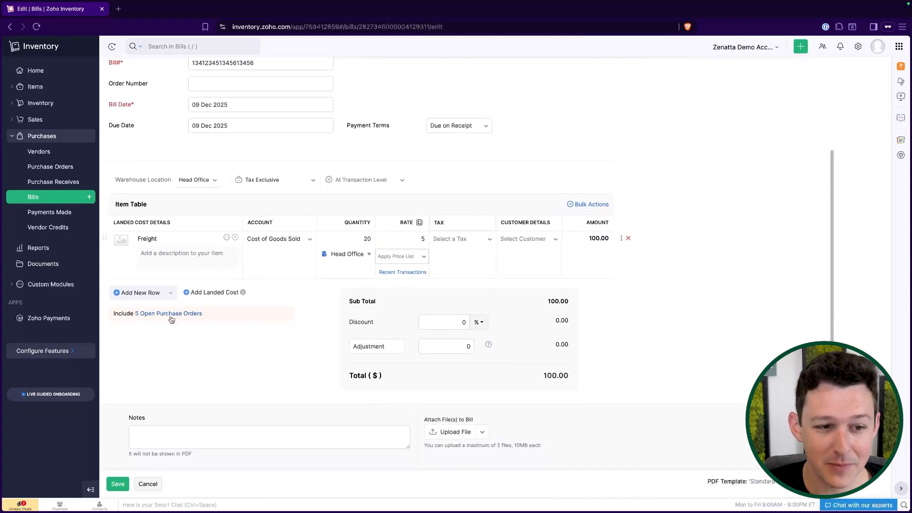
pyautogui.click(154, 293)
pyautogui.click(179, 239)
pyautogui.write('f')
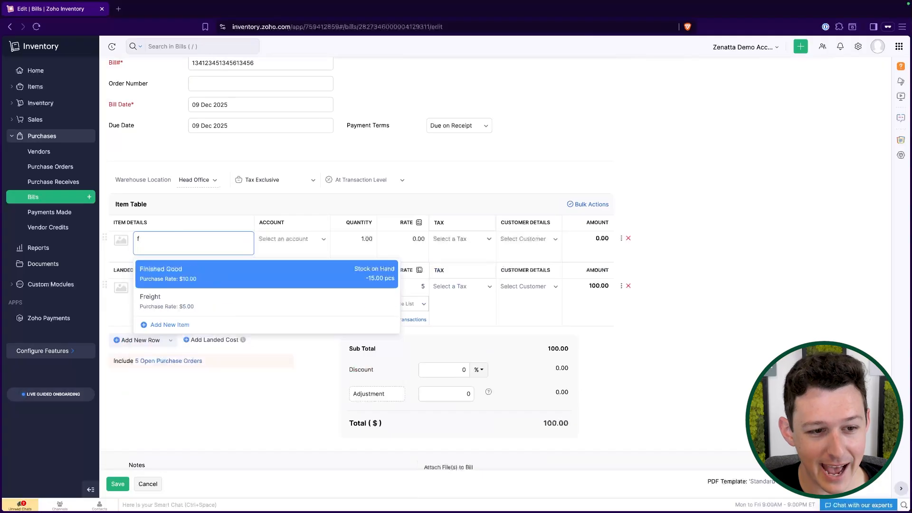
pyautogui.click(181, 298)
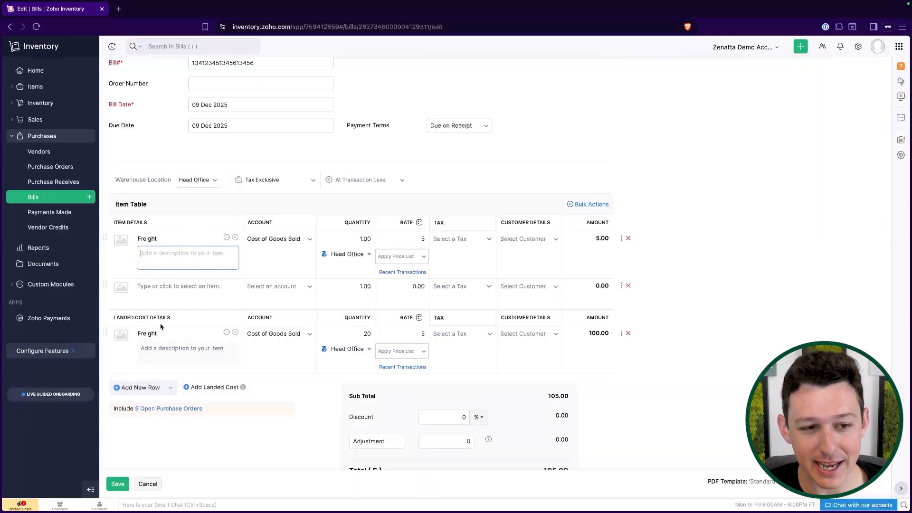
pyautogui.click(149, 481)
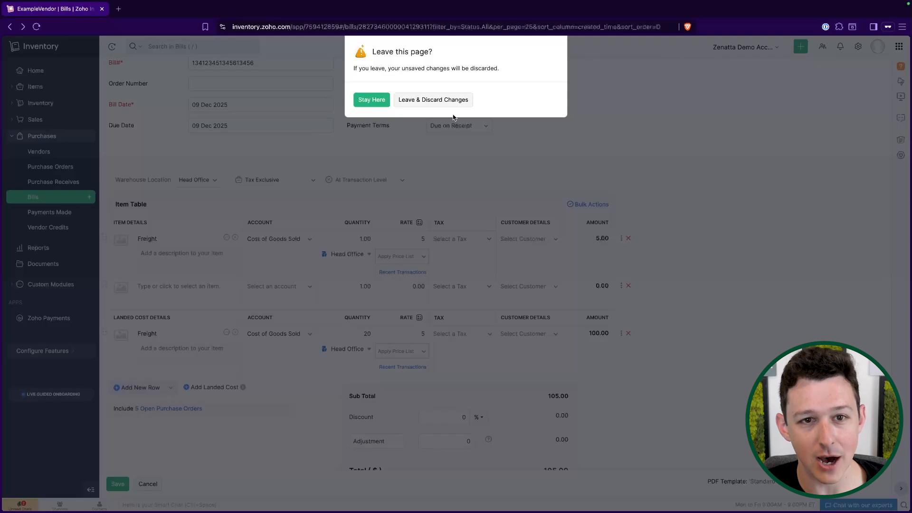
pyautogui.click(454, 100)
# Step: On the $1,975.00 bill, add charges from another bill, choosing ExampleVendor, its $100.00 bill and the Freight landed cost
pyautogui.click(180, 144)
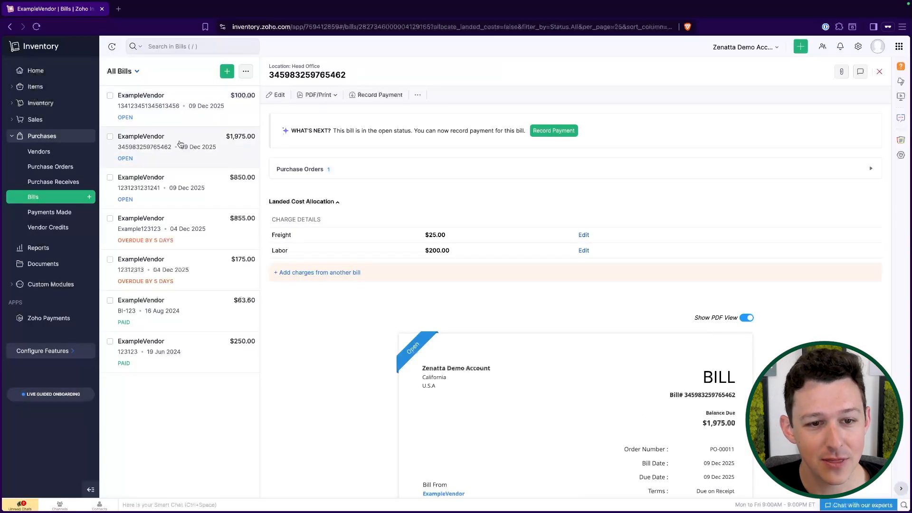
pyautogui.click(338, 273)
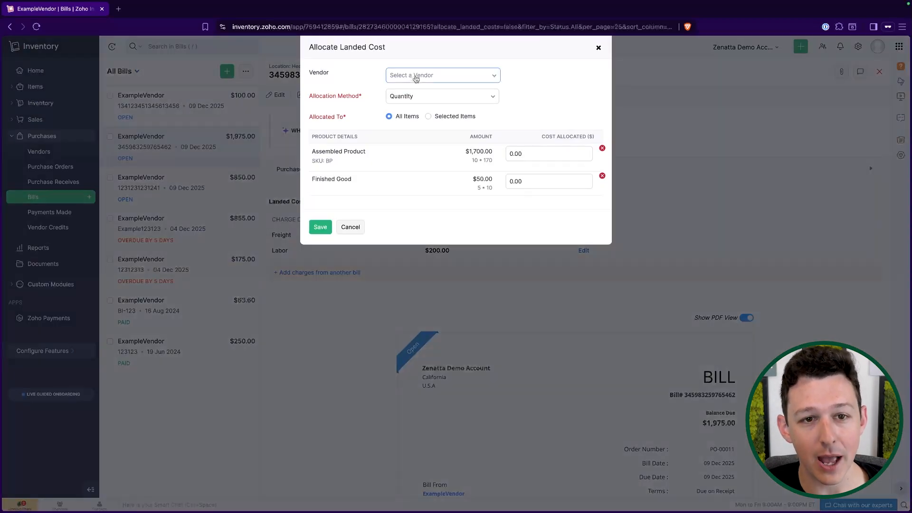
pyautogui.click(415, 76)
pyautogui.click(424, 110)
pyautogui.click(424, 97)
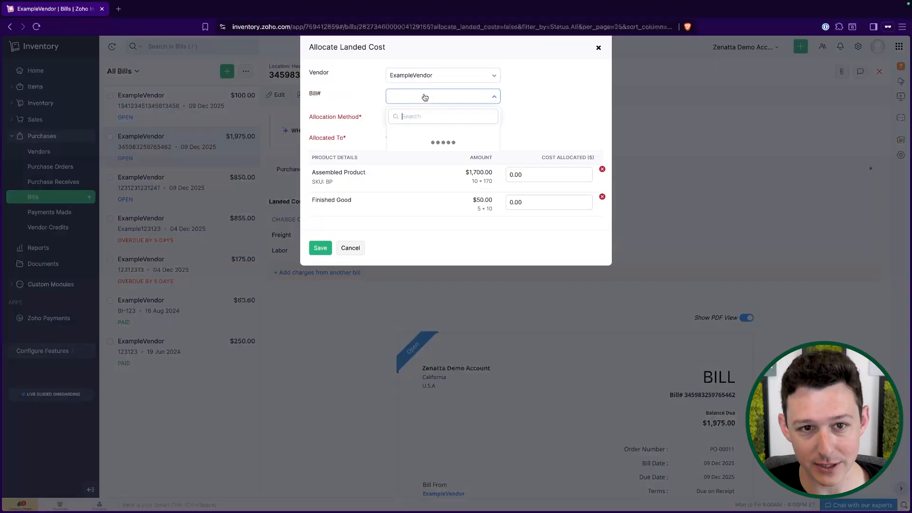
pyautogui.click(427, 133)
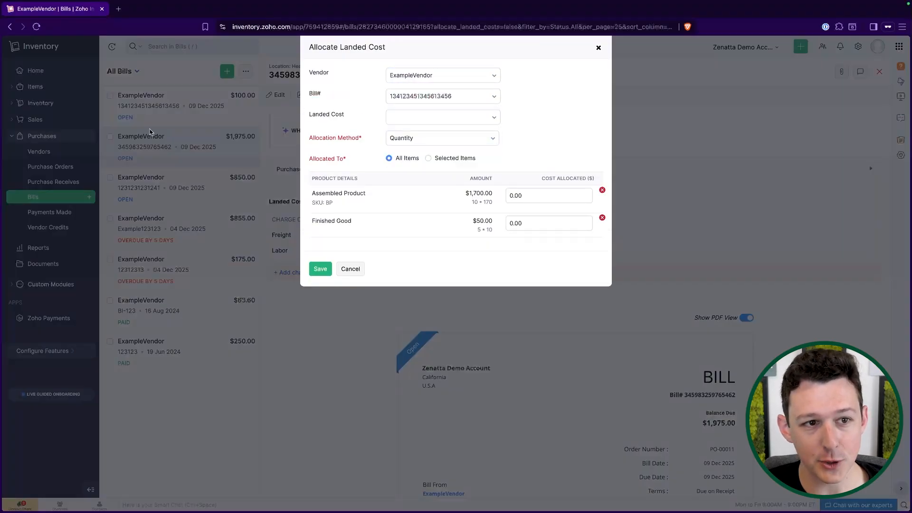
pyautogui.click(412, 120)
pyautogui.click(412, 157)
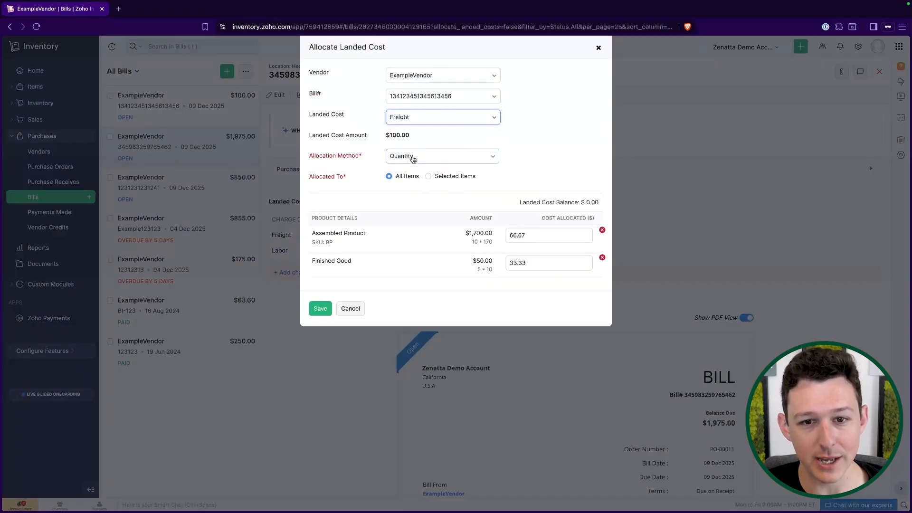
# Step: Set the Freight charge's allocation method to Value and save the landed cost allocation
pyautogui.moveTo(377, 138); pyautogui.dragTo(503, 133)
pyautogui.click(503, 133)
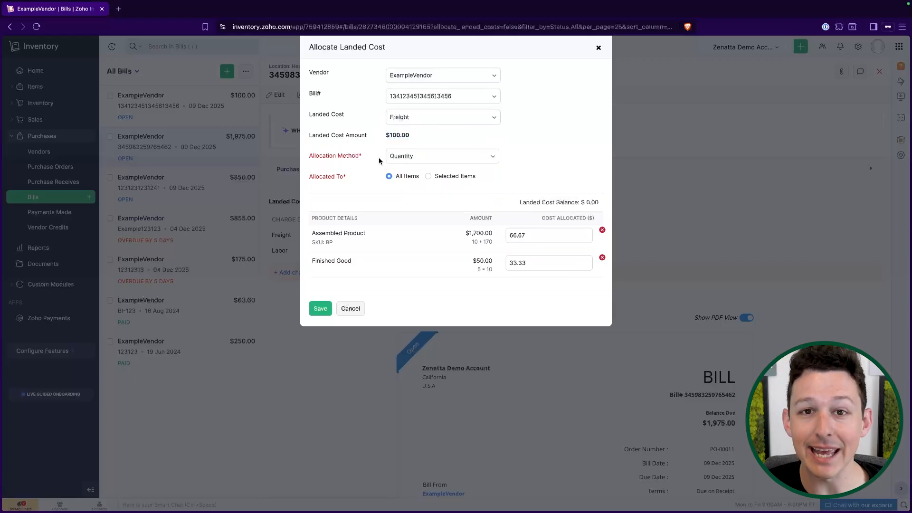
pyautogui.click(399, 156)
pyautogui.click(404, 207)
pyautogui.click(573, 166)
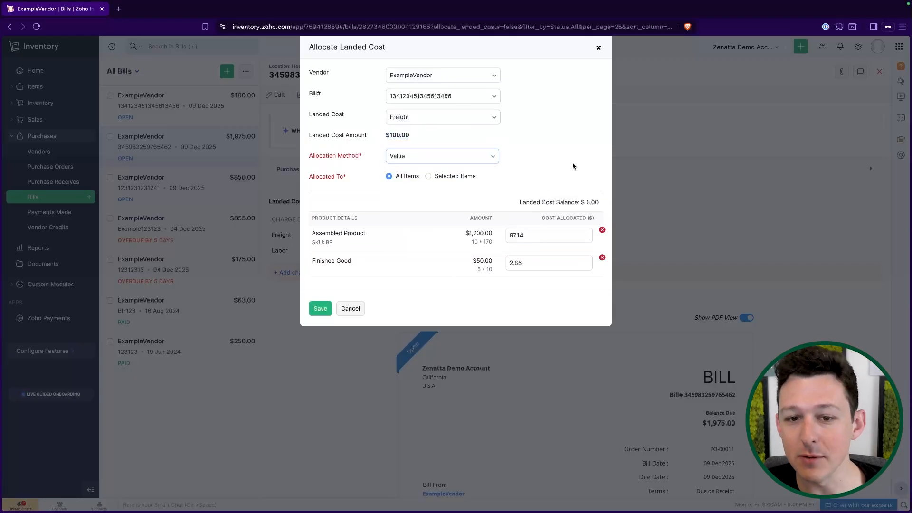
pyautogui.click(322, 310)
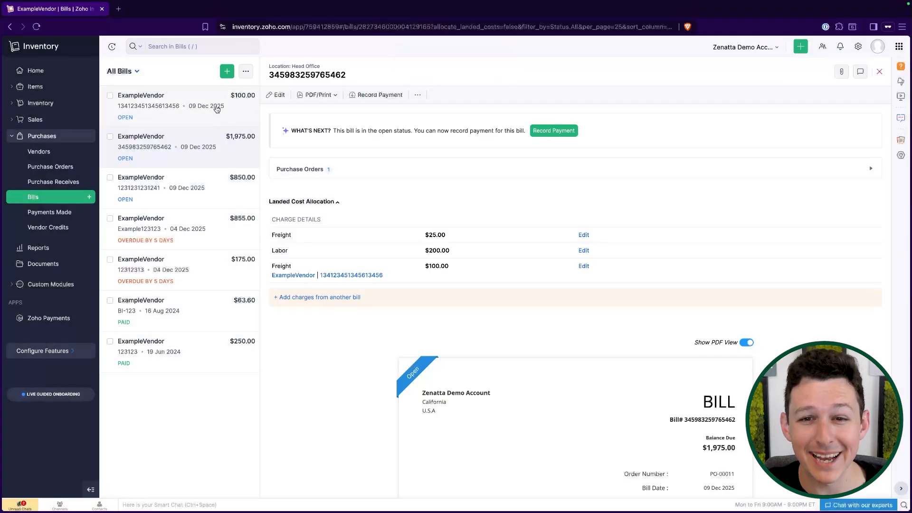
# Step: Record payments of 1975 and 100 as paid for the two open bills, and reopen the $1,975.00 bill
pyautogui.click(554, 130)
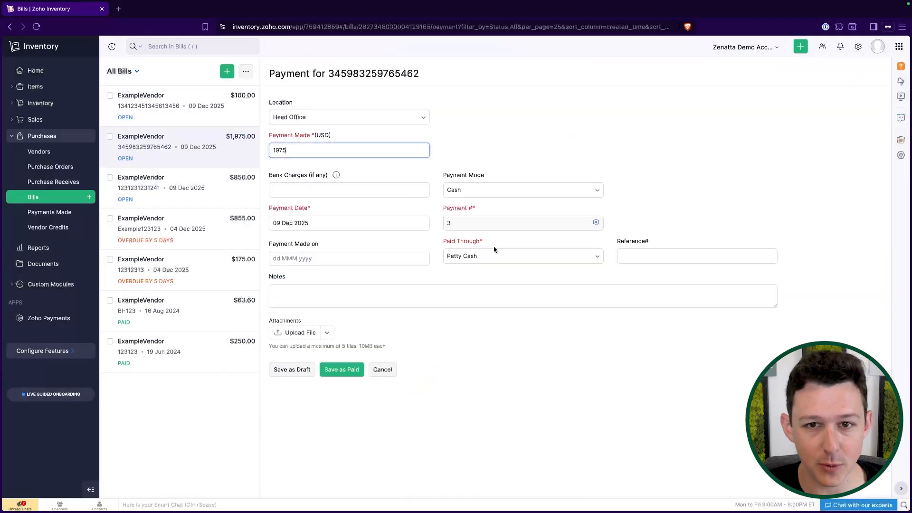
pyautogui.click(341, 370)
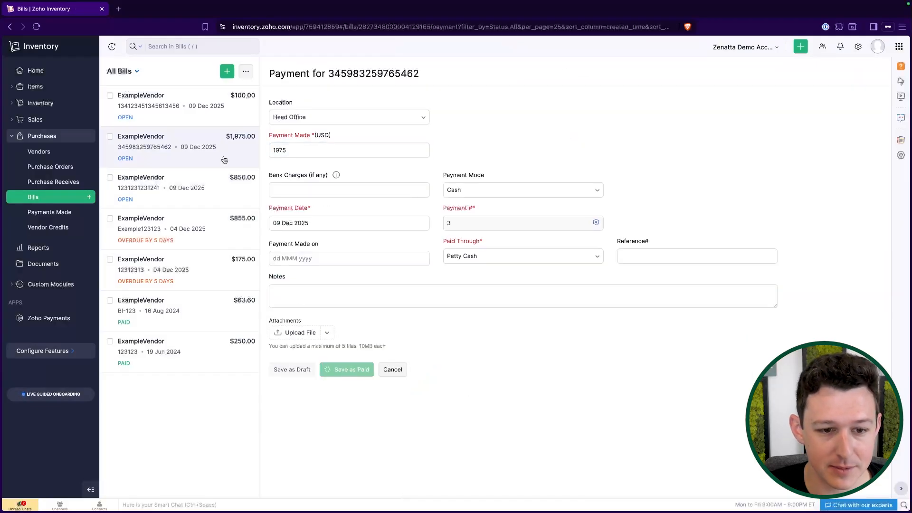
pyautogui.click(184, 102)
pyautogui.click(554, 131)
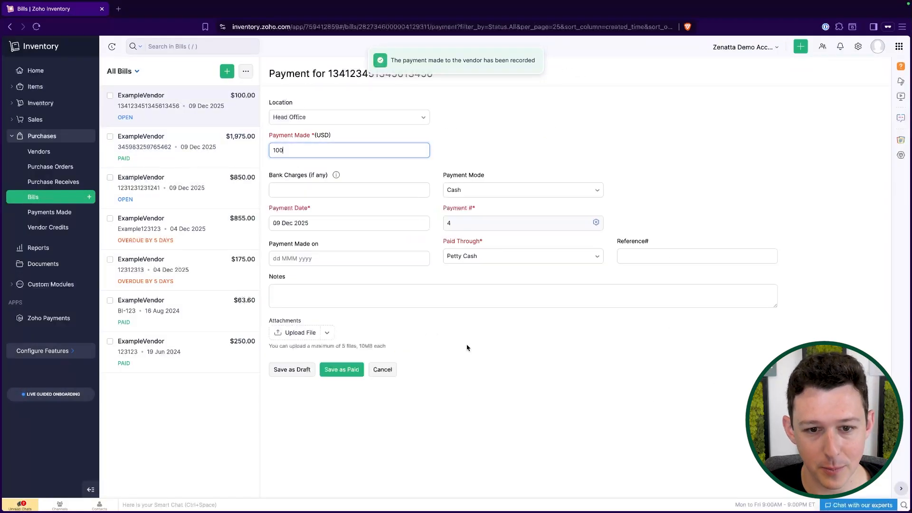
pyautogui.click(346, 370)
pyautogui.click(212, 144)
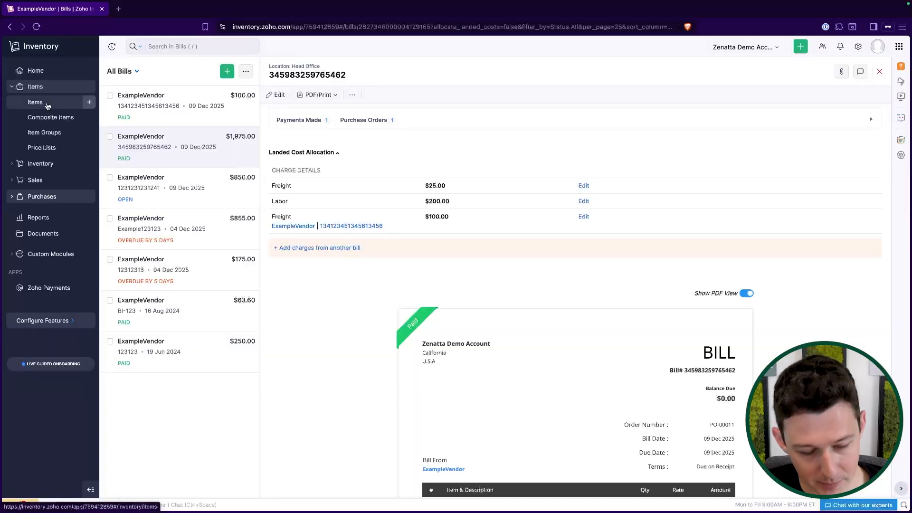
# Step: Open Items and Reports in separate browser tabs, and examine the cost price of Assembled Product
pyautogui.keyDown('super'); pyautogui.click(48, 105); pyautogui.keyUp('super')
pyautogui.click(45, 217)
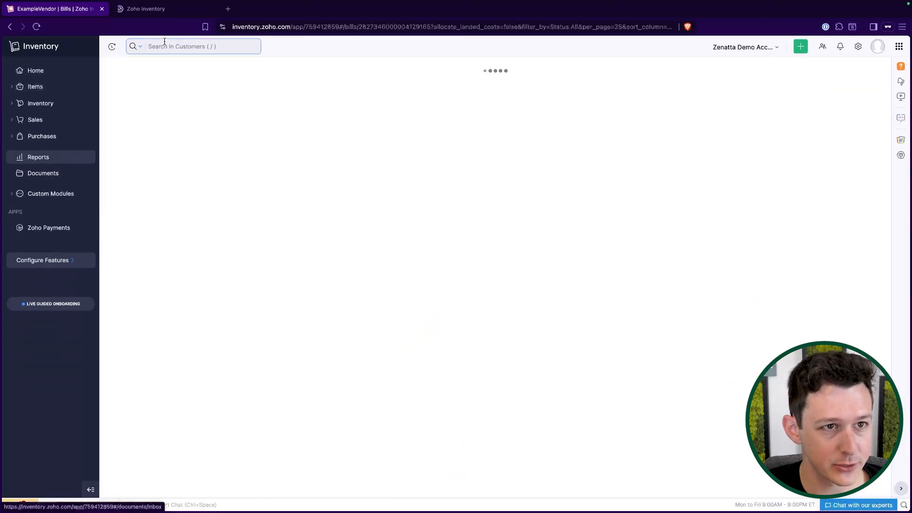
pyautogui.moveTo(177, 9); pyautogui.dragTo(71, 14)
pyautogui.click(187, 113)
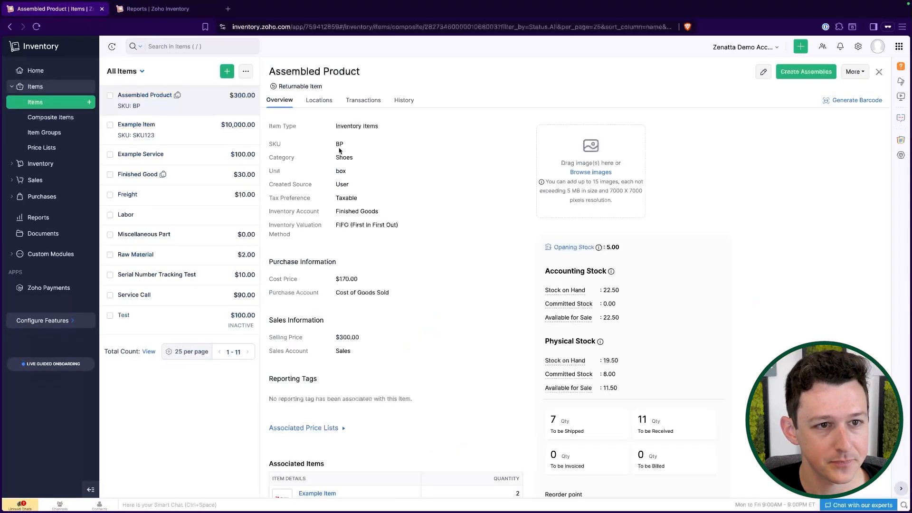
pyautogui.scroll(-1, 447, 213)
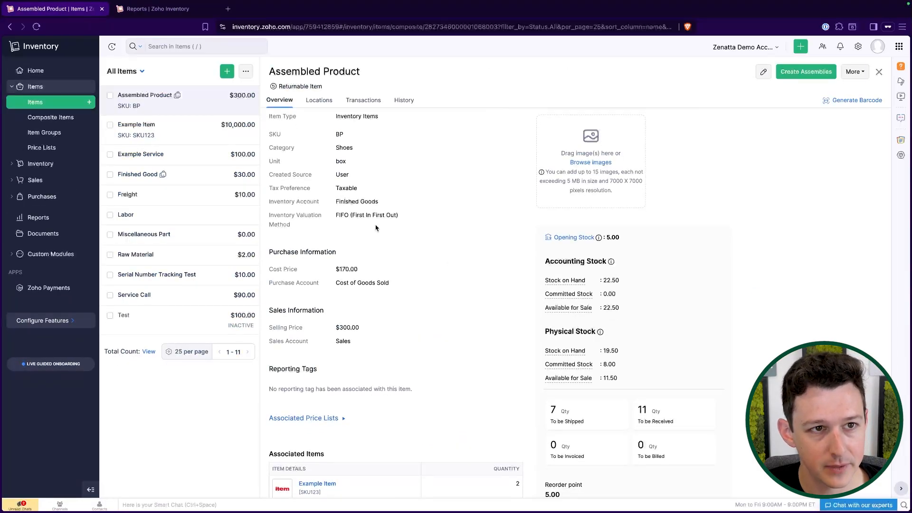
pyautogui.moveTo(269, 270); pyautogui.dragTo(435, 273)
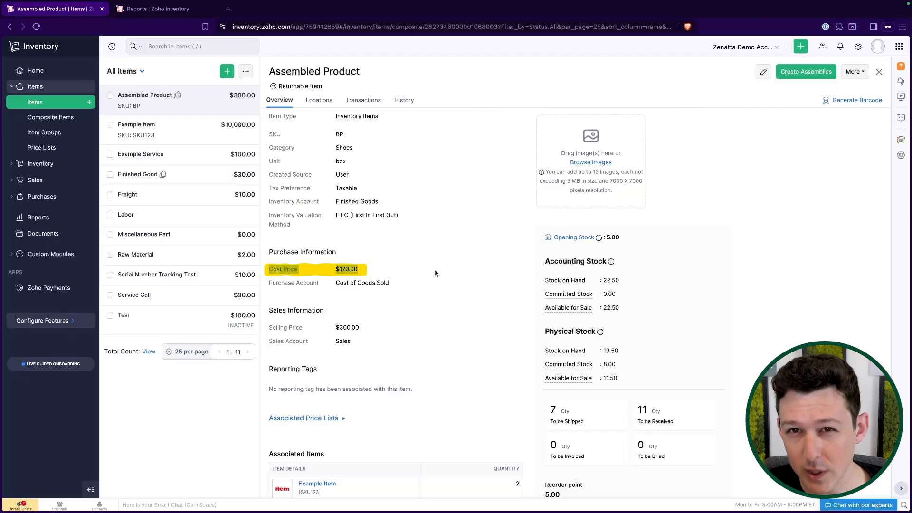
# Step: Search the reports for "inventory" and open the Inventory Valuation Summary
pyautogui.click(157, 9)
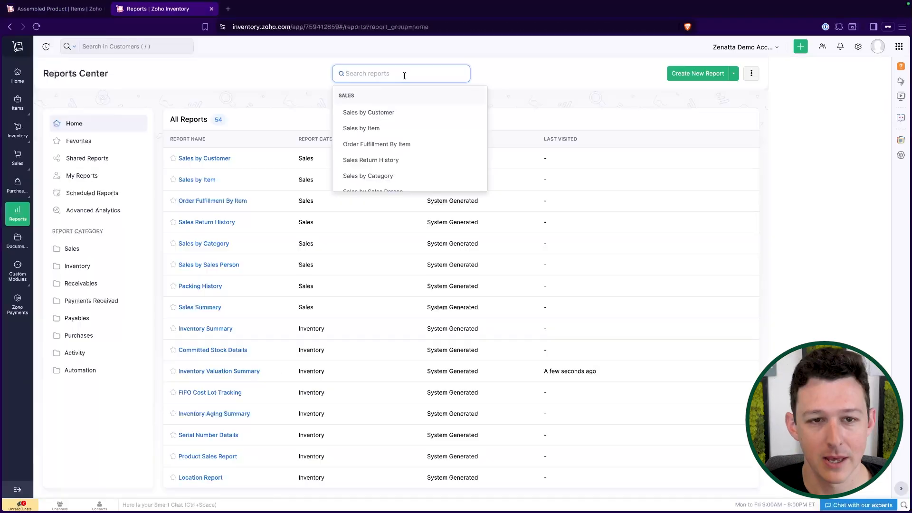
pyautogui.write('inventory')
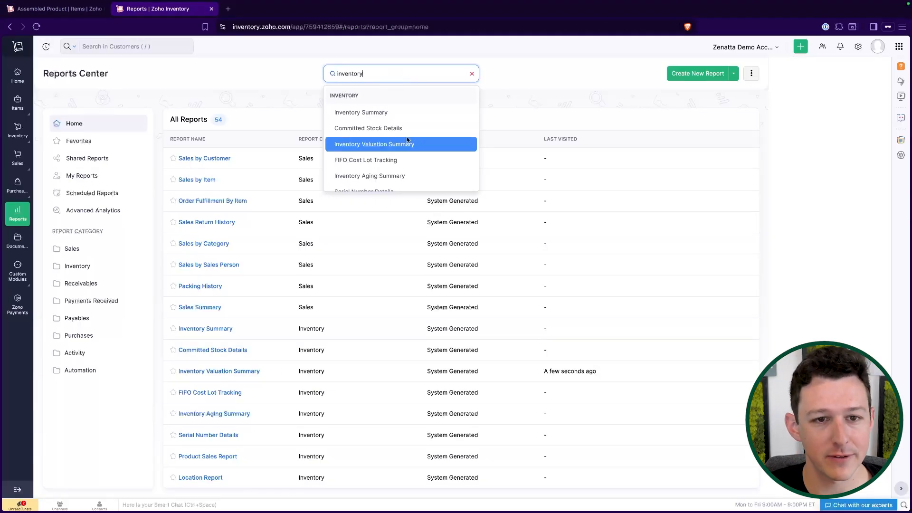
pyautogui.click(407, 144)
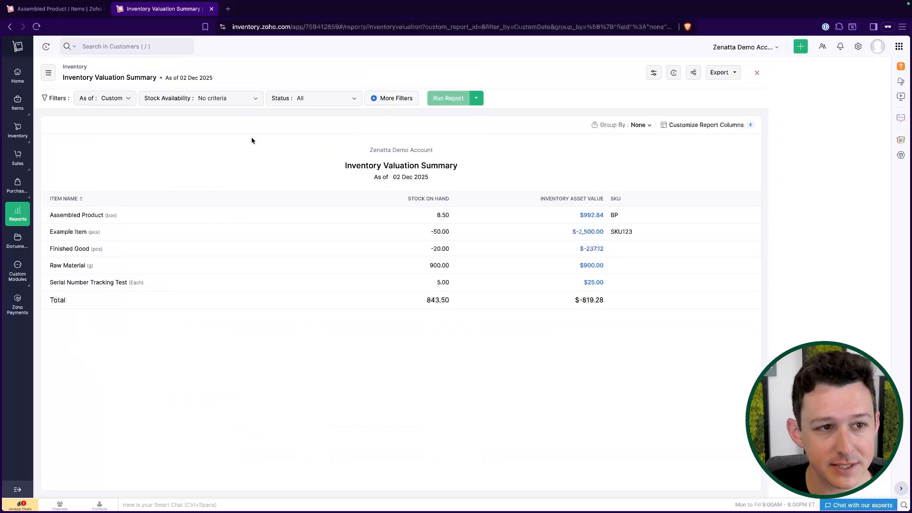
# Step: Open the inventory valuation for Assembled Product and run it for This Year
pyautogui.click(75, 215)
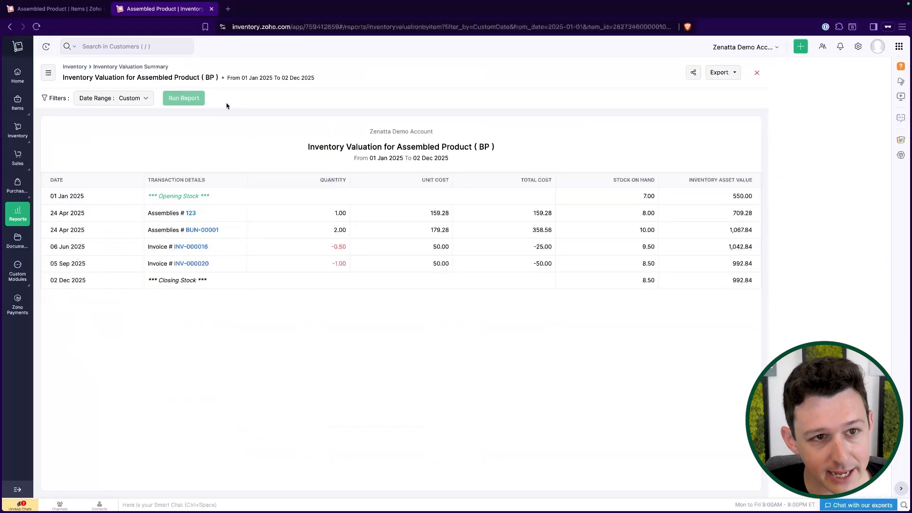
pyautogui.click(128, 100)
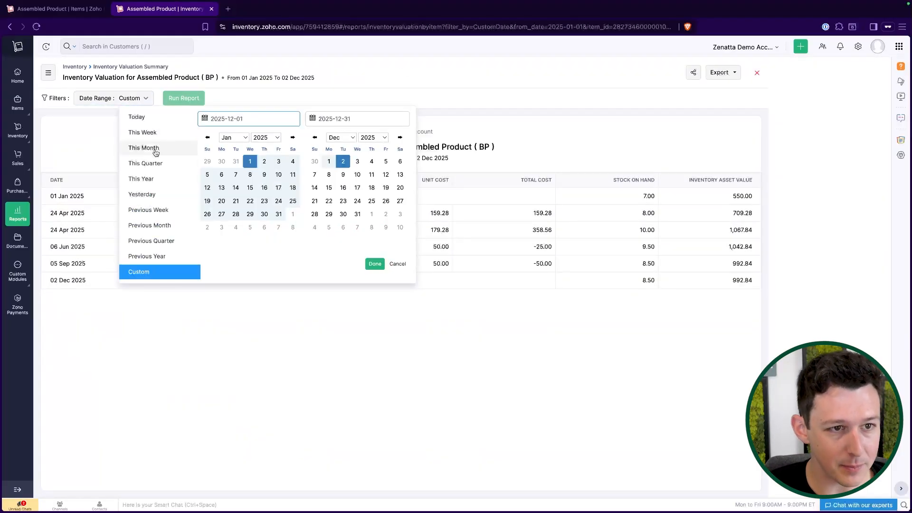
pyautogui.click(143, 179)
pyautogui.click(188, 99)
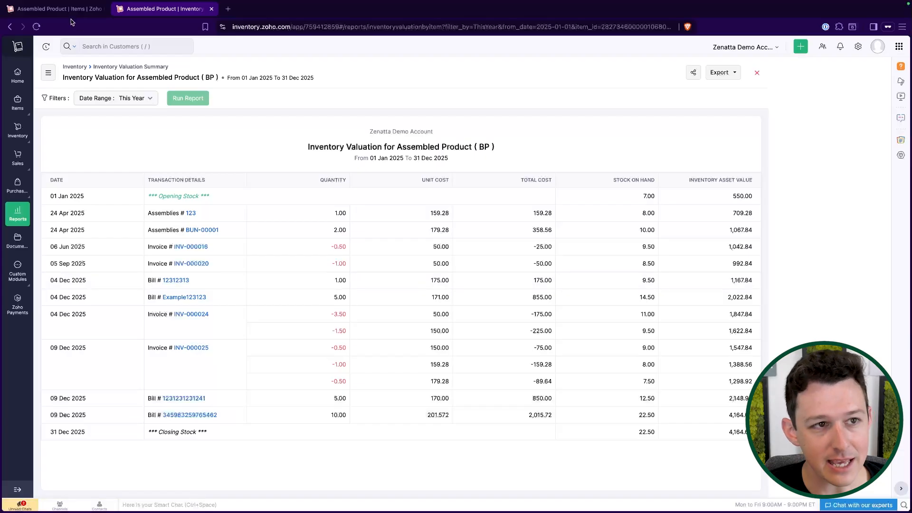
# Step: Compare Assembled Product's cost price with its valuation report, and review the landed cost charges on the report's last bill
pyautogui.click(61, 8)
pyautogui.moveTo(333, 269); pyautogui.dragTo(399, 273)
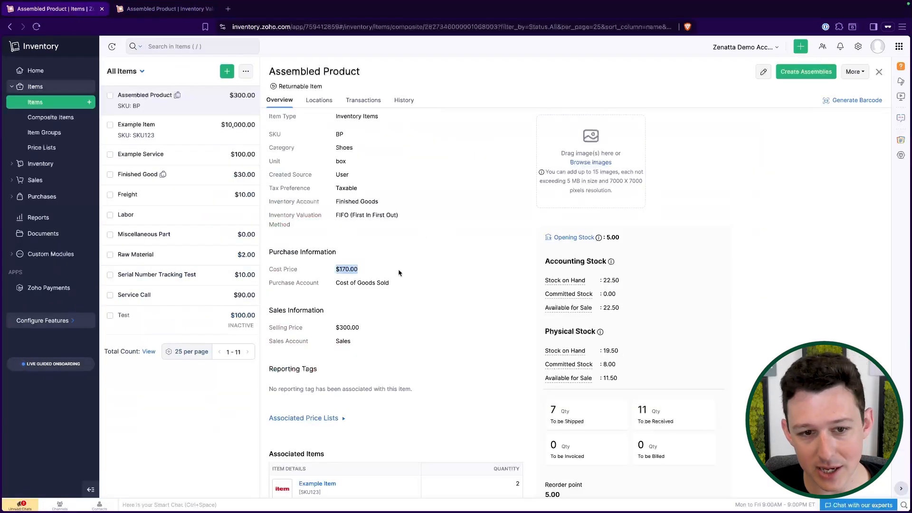
pyautogui.click(181, 11)
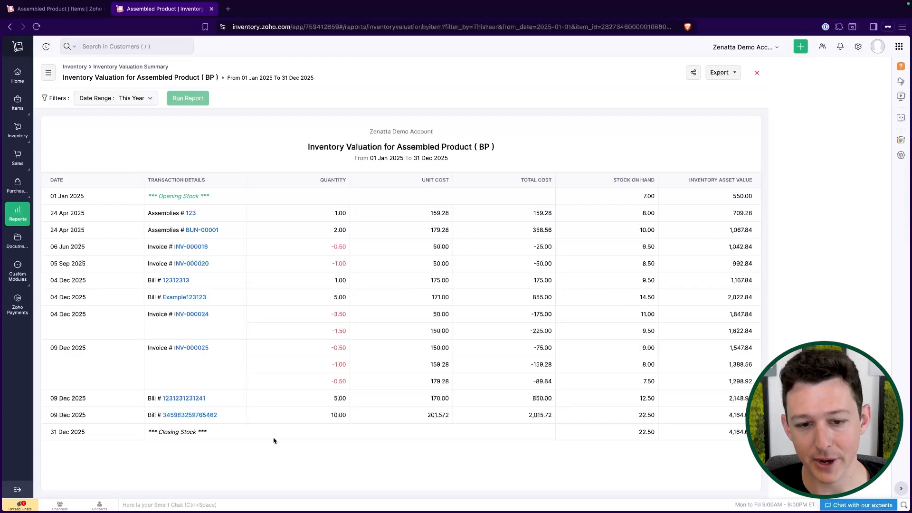
pyautogui.click(185, 415)
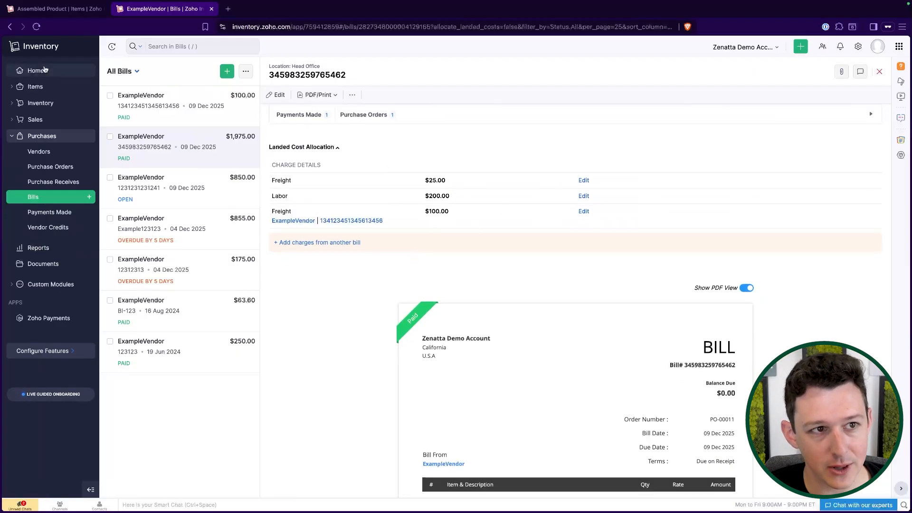
pyautogui.click(10, 27)
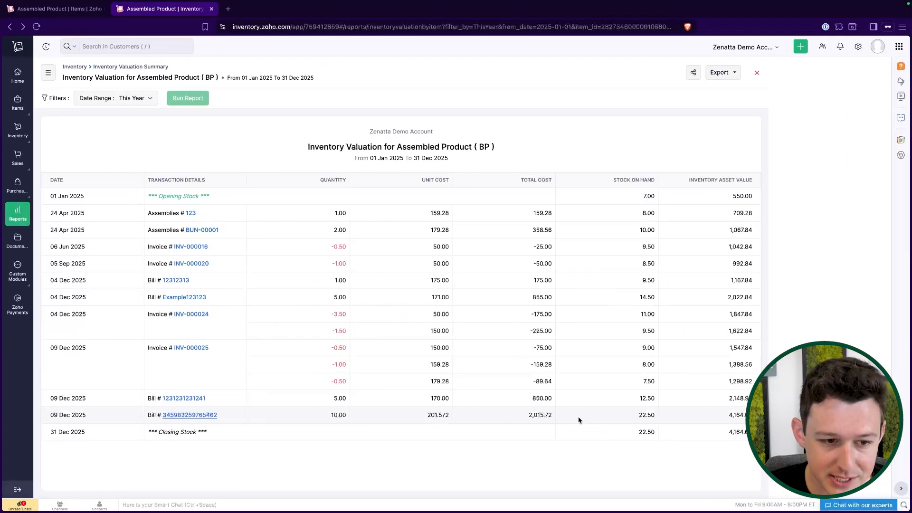
# Step: Compare the unit costs of the two 09 Dec 2025 bills in the Assembled Product valuation report
pyautogui.moveTo(753, 415); pyautogui.dragTo(310, 418)
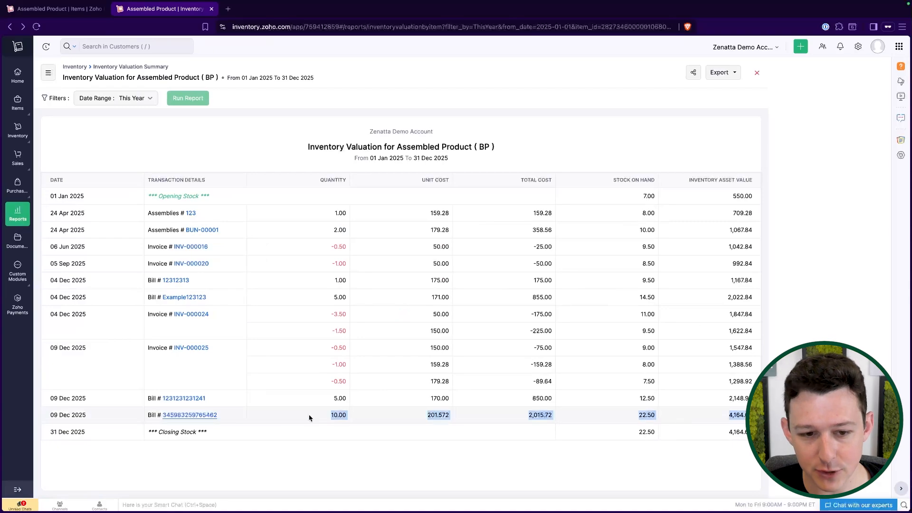
pyautogui.click(432, 415)
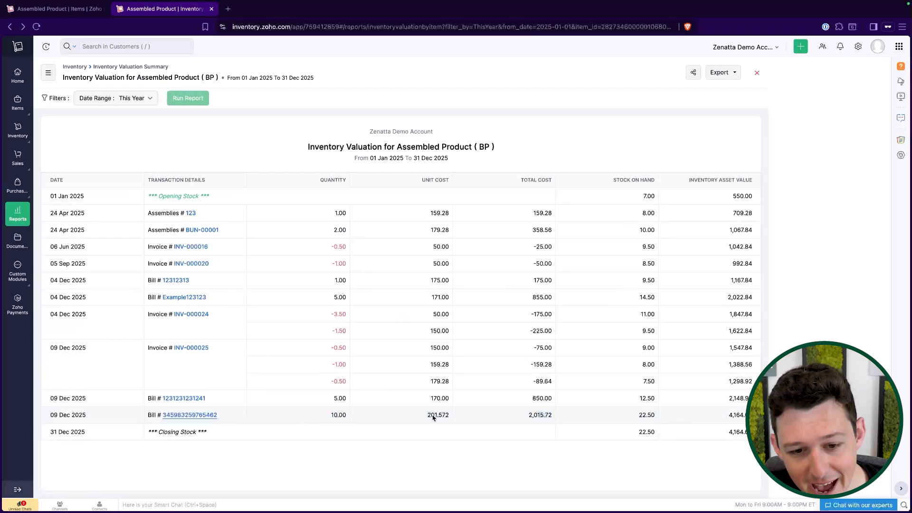
pyautogui.moveTo(425, 417); pyautogui.dragTo(453, 418)
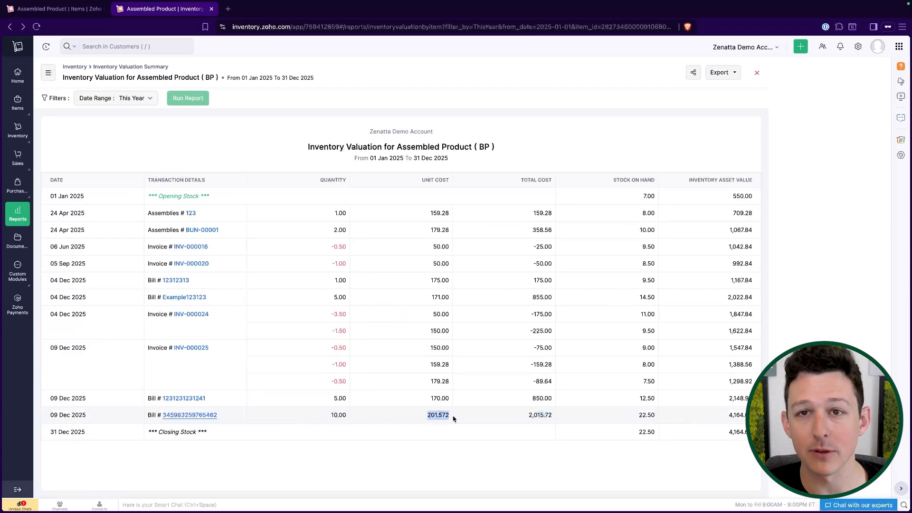
pyautogui.click(442, 419)
pyautogui.moveTo(429, 400); pyautogui.dragTo(459, 402)
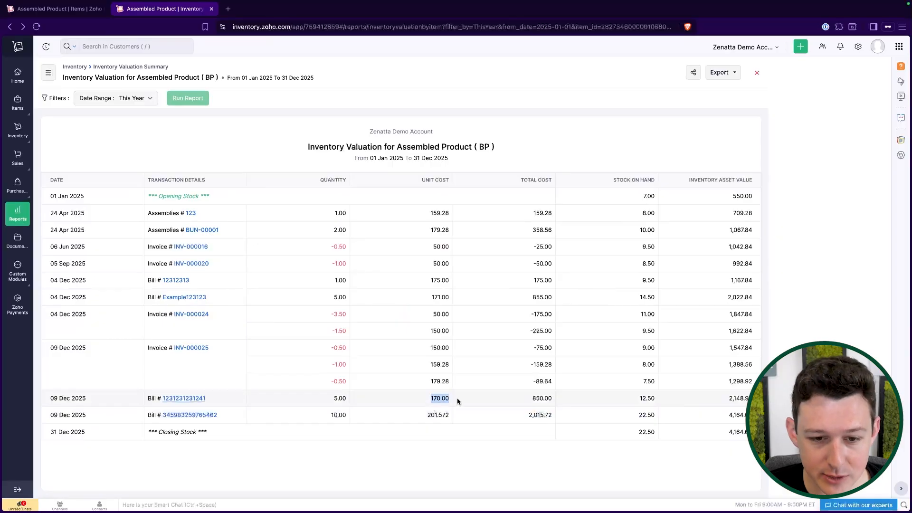
# Step: Review the quantity and unit cost of each 09 Dec 2025 bill in Assembled Product's valuation report
pyautogui.click(458, 402)
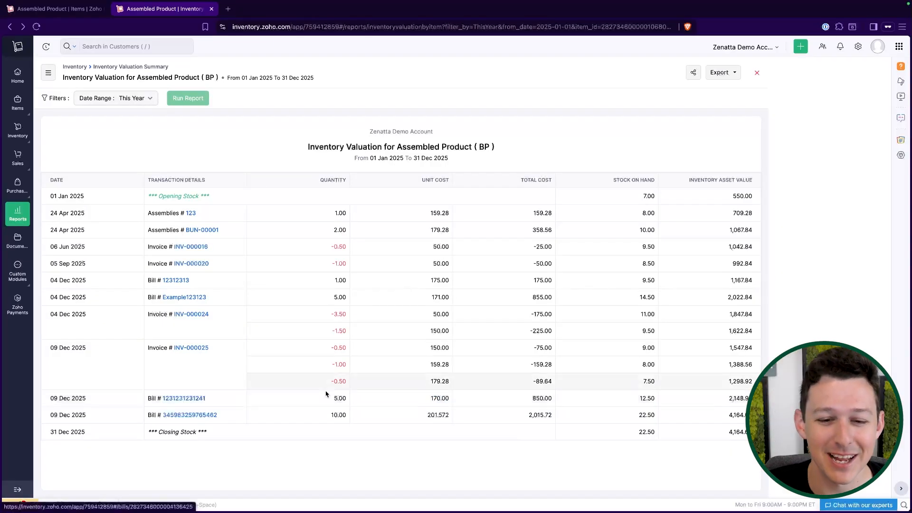
pyautogui.moveTo(334, 400); pyautogui.dragTo(365, 402)
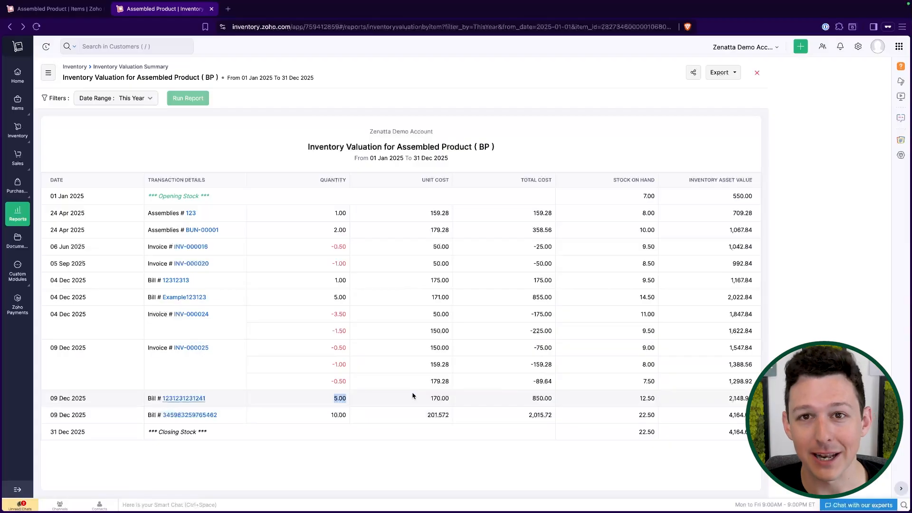
pyautogui.moveTo(429, 400); pyautogui.dragTo(460, 400)
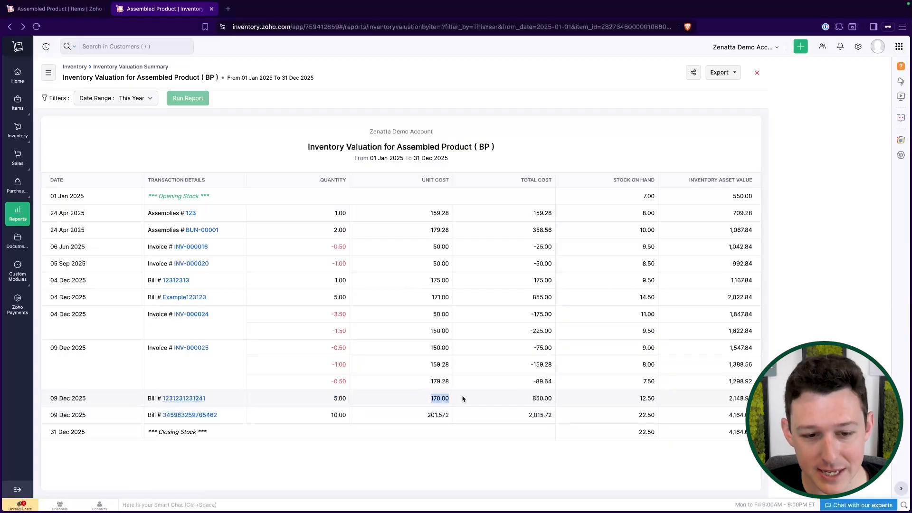
pyautogui.moveTo(146, 418); pyautogui.dragTo(228, 417)
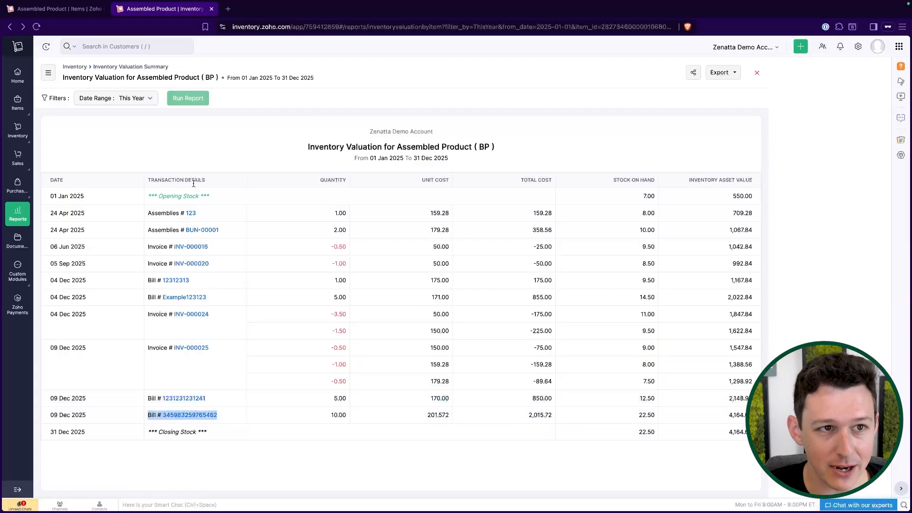
pyautogui.moveTo(323, 421); pyautogui.dragTo(348, 418)
pyautogui.moveTo(424, 418); pyautogui.dragTo(453, 420)
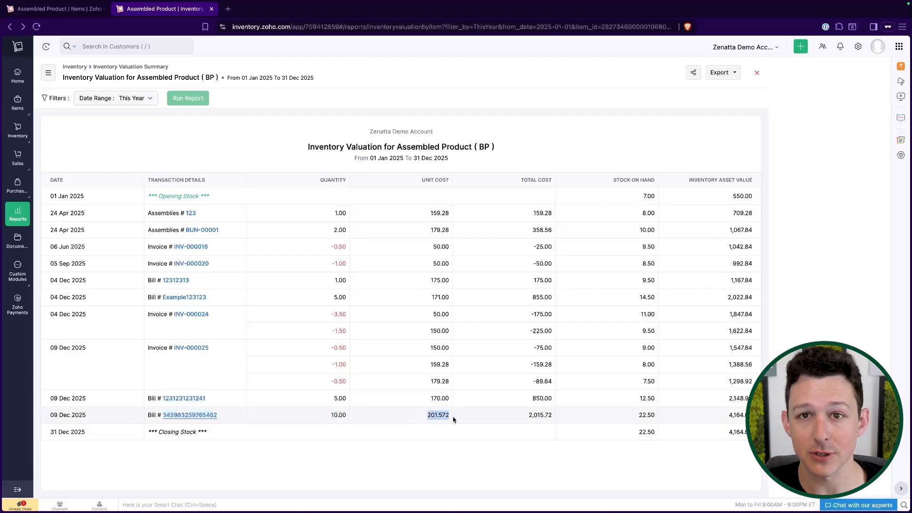
pyautogui.click(517, 127)
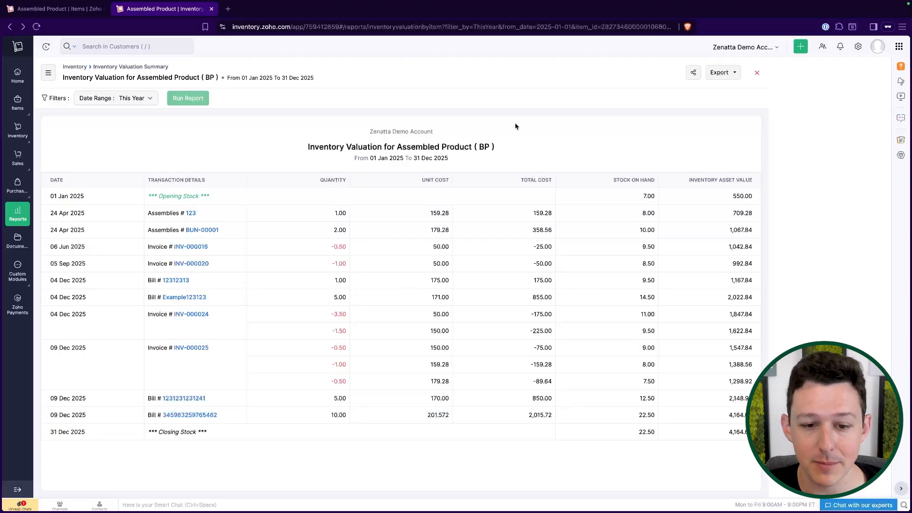
pyautogui.doubleClick(439, 398)
pyautogui.doubleClick(438, 414)
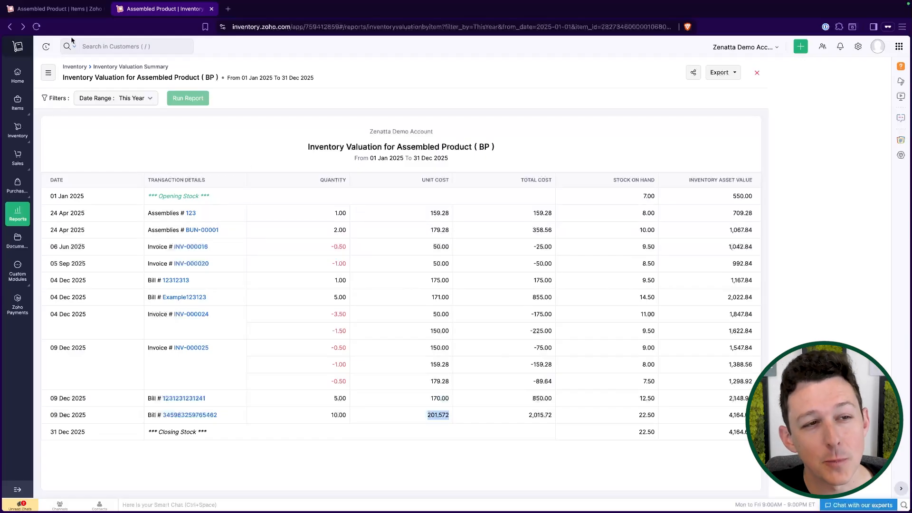
# Step: Open the Reports Center from the Assembled Product item page, look through all available reports, and return to the product's valuation report
pyautogui.click(69, 9)
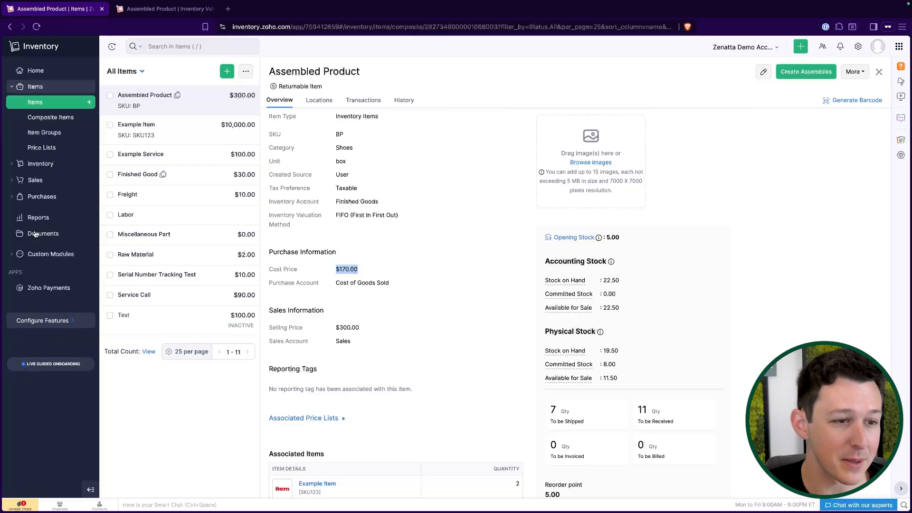
pyautogui.click(38, 217)
pyautogui.scroll(-4, 273, 249)
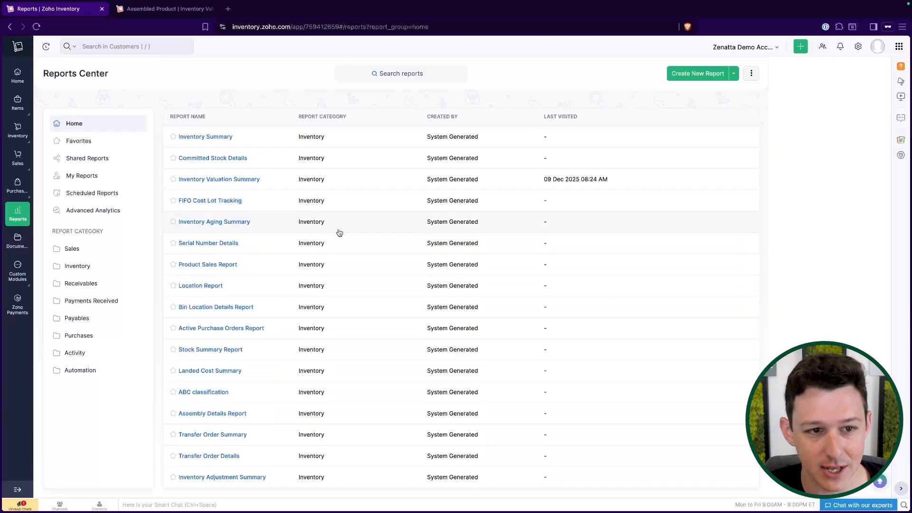
pyautogui.scroll(-10, 338, 233)
pyautogui.scroll(-2, 339, 233)
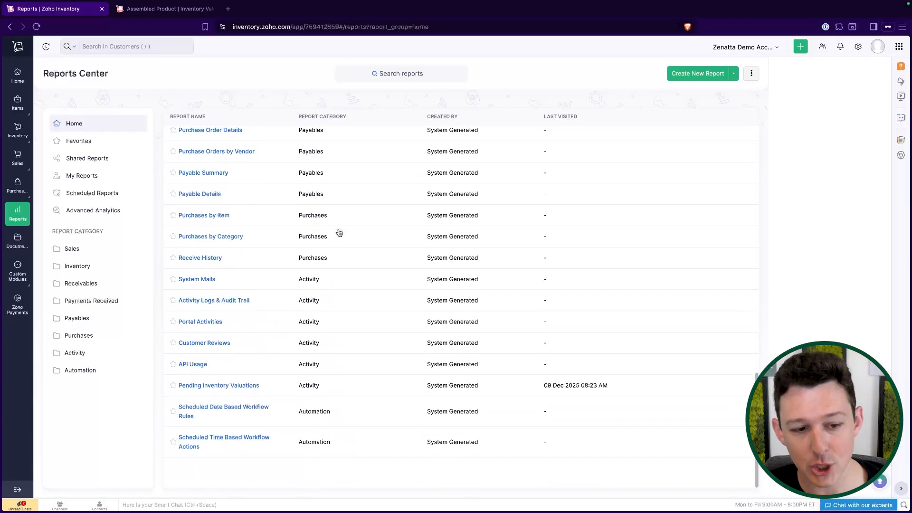
pyautogui.scroll(15, 340, 233)
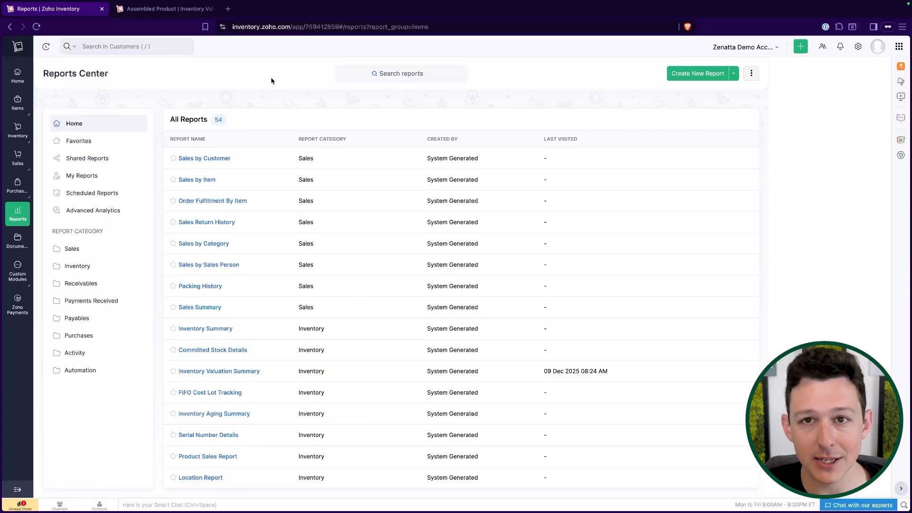
pyautogui.hotkey('ctrl', 'Tab')
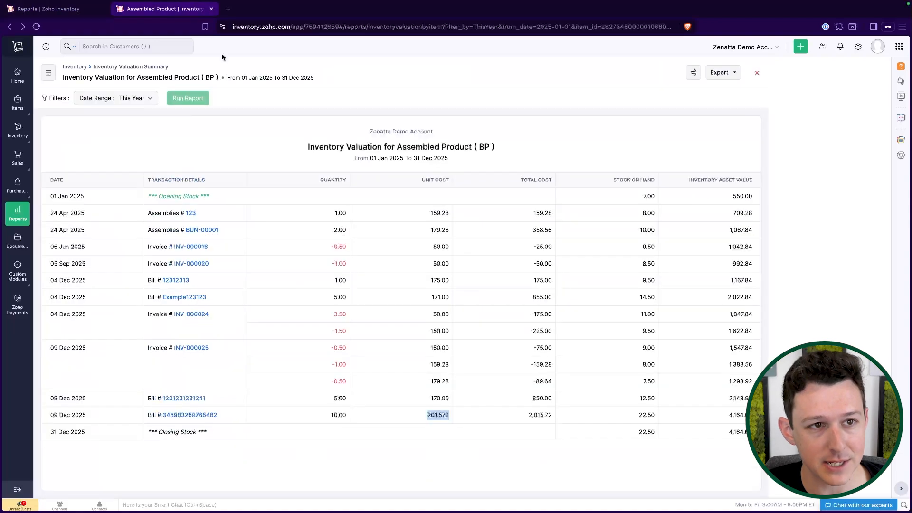